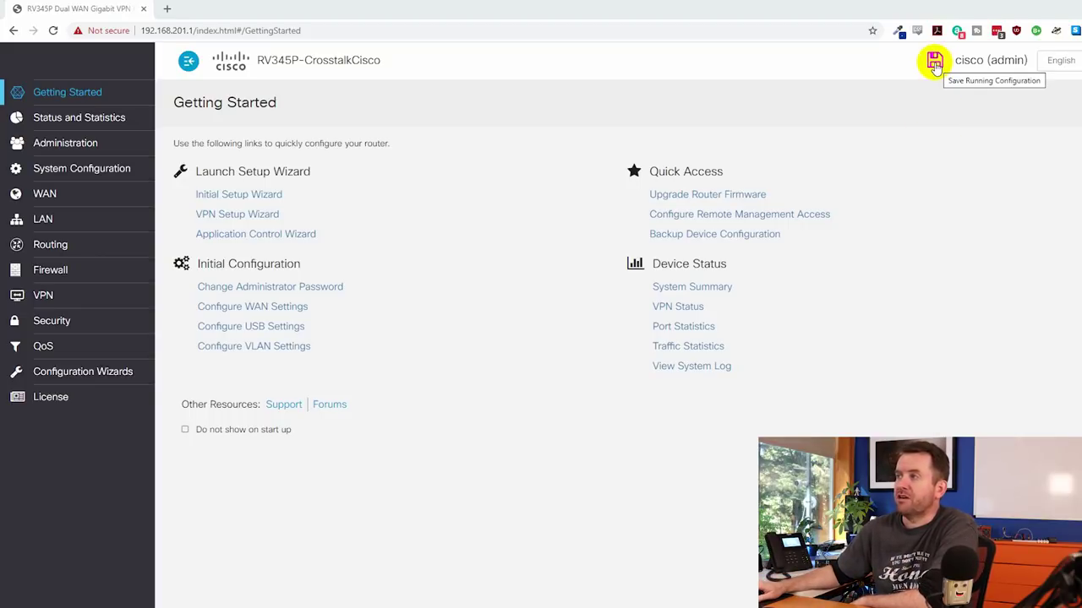
- Save the running configuration to the startup configuration so the router keeps its settings between reboots
click(935, 63)
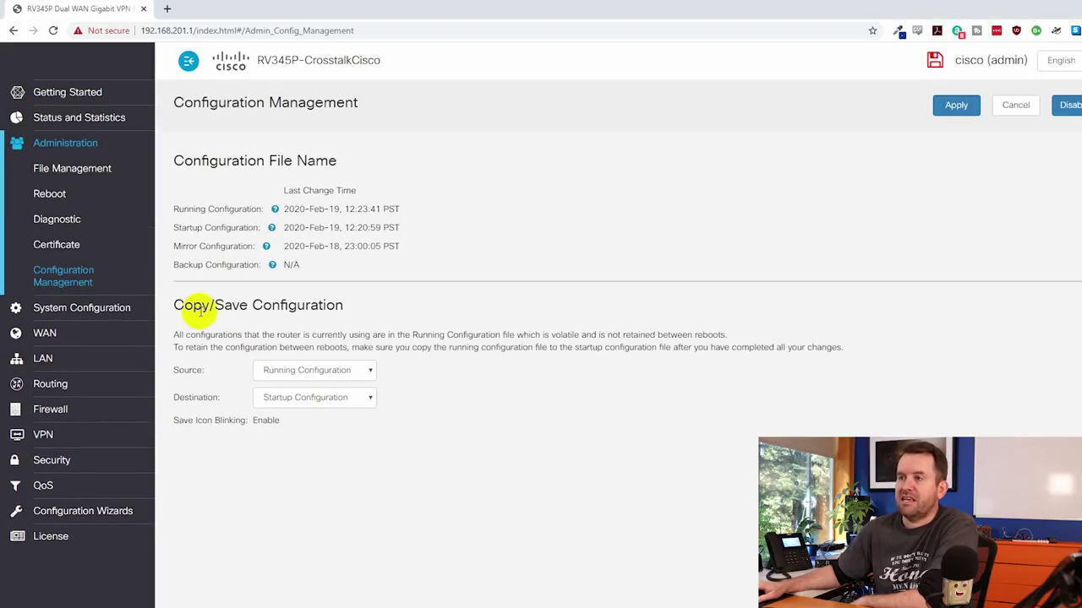
click(278, 370)
click(301, 370)
click(314, 396)
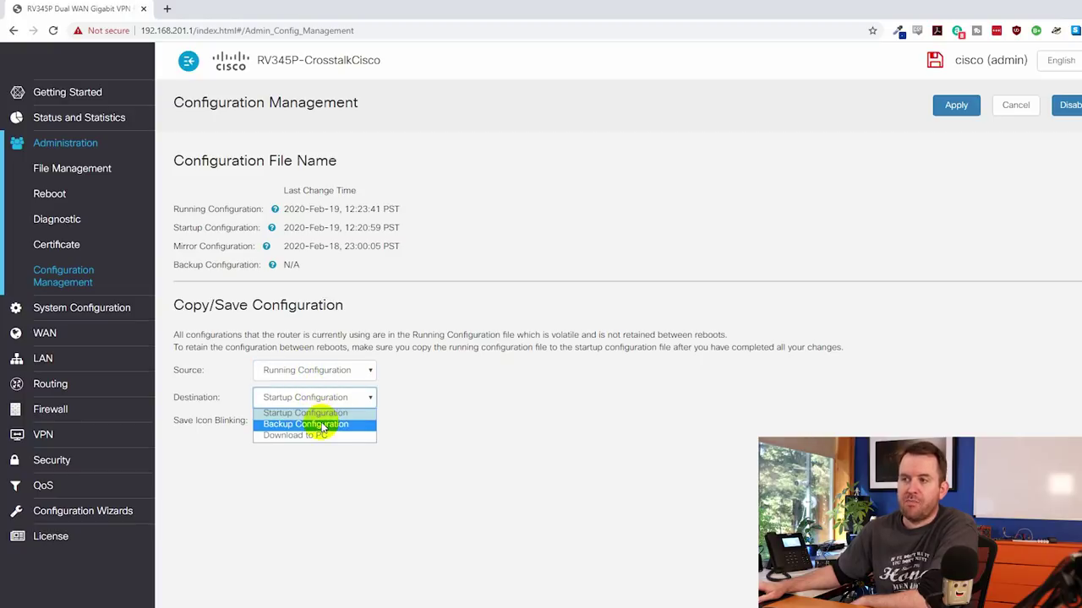
click(328, 412)
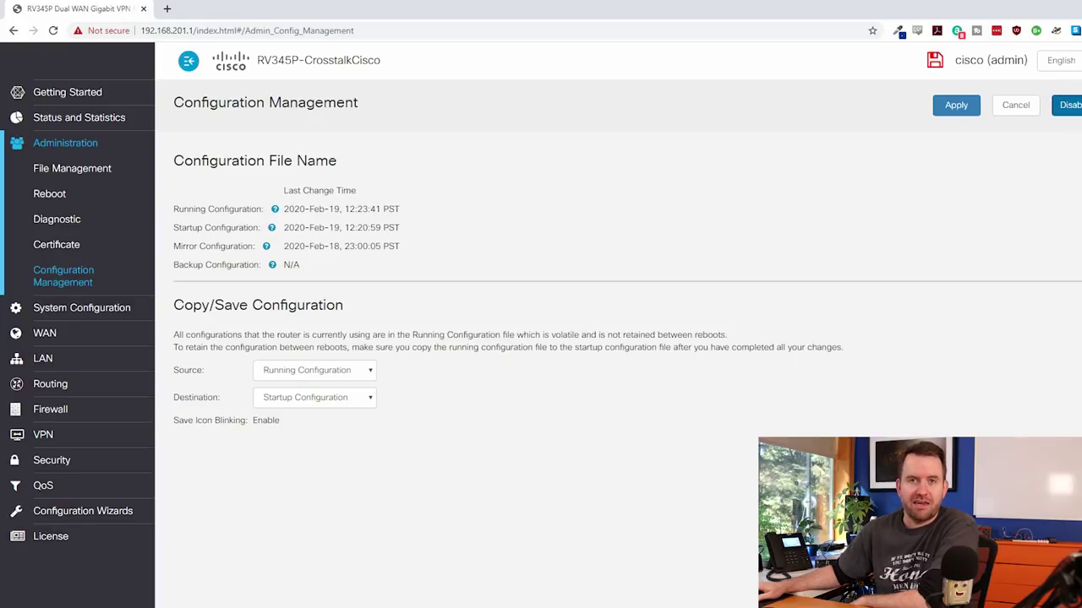
click(956, 105)
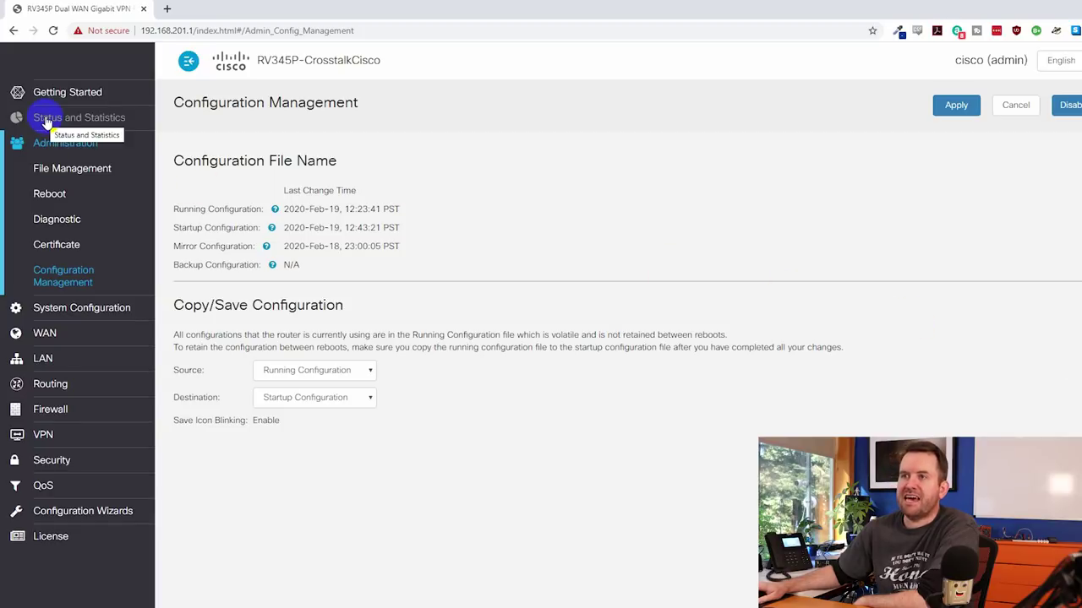
- Review the router's System Summary and open the View Logs page under Status and Statistics
click(46, 120)
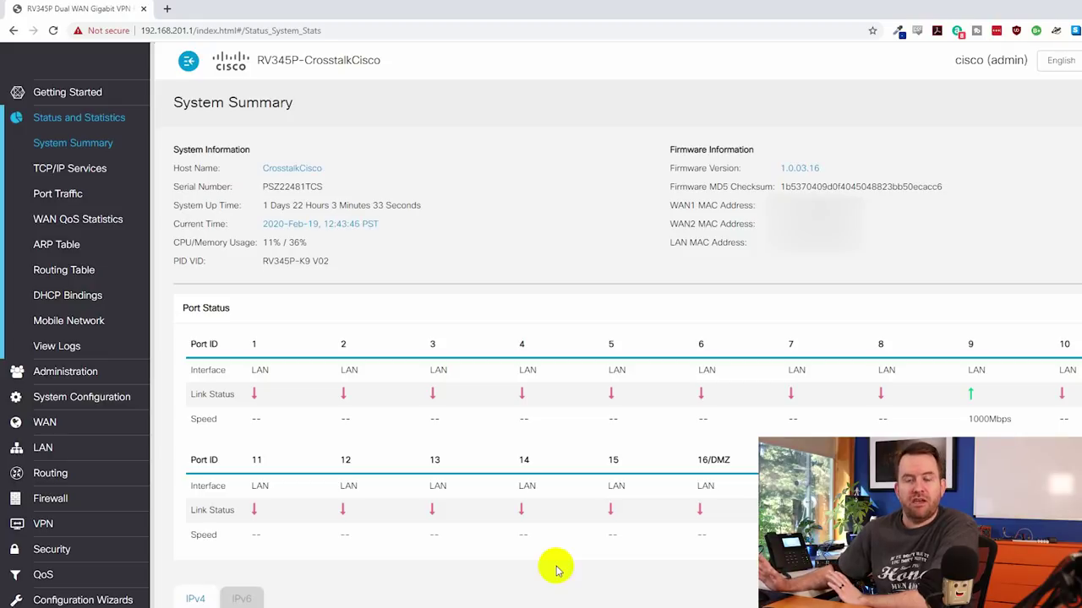
click(73, 148)
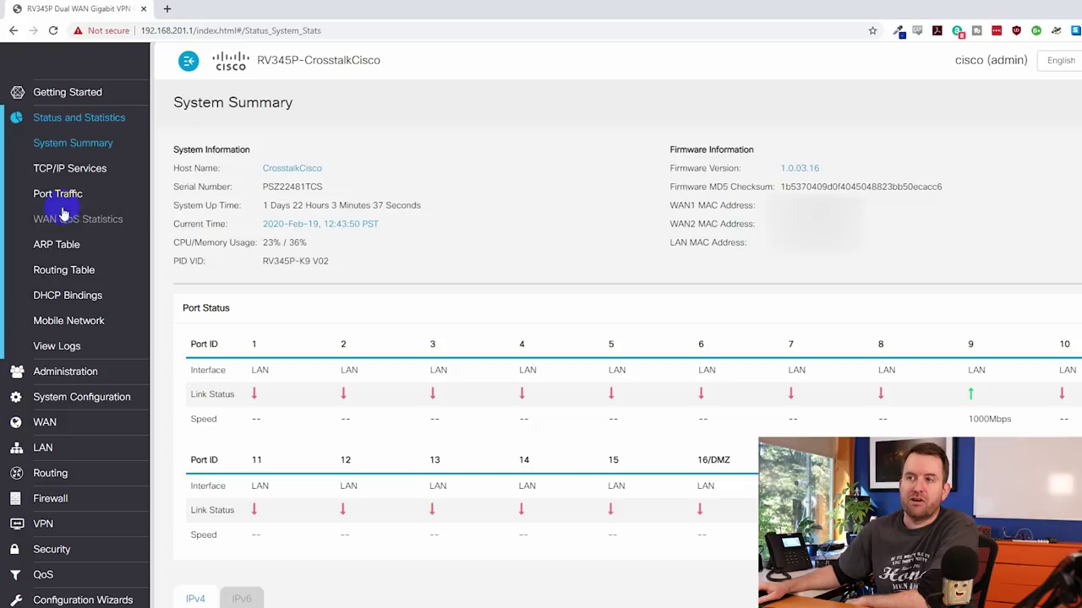
click(49, 348)
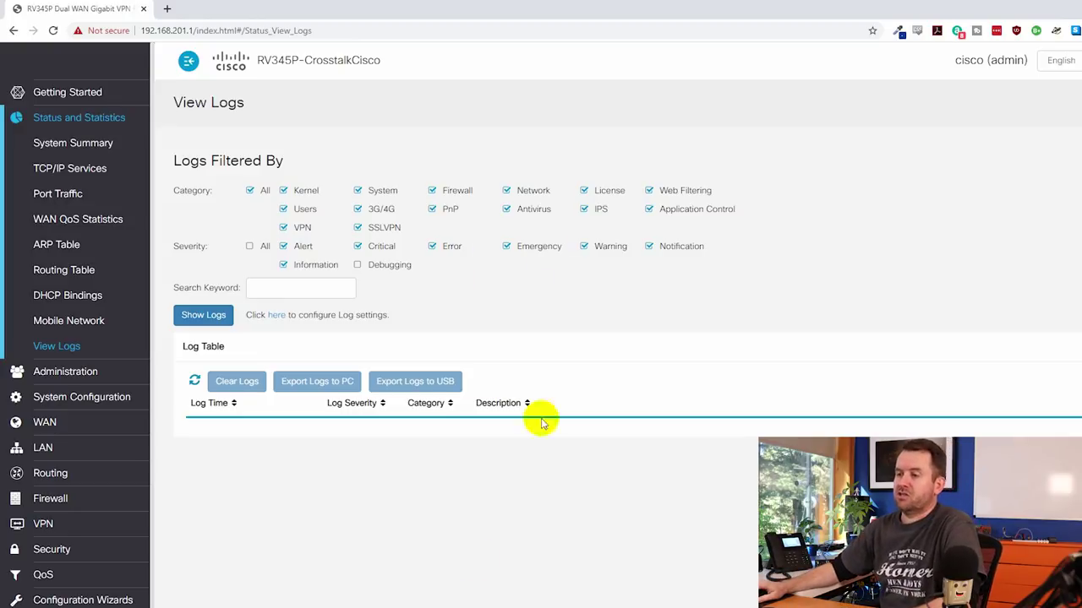
- Switch to Command Prompt to check the computer's IPv4 address, close it, and compare it with the router's address in the browser
key(alt+Tab)
drag(263, 206, 339, 211)
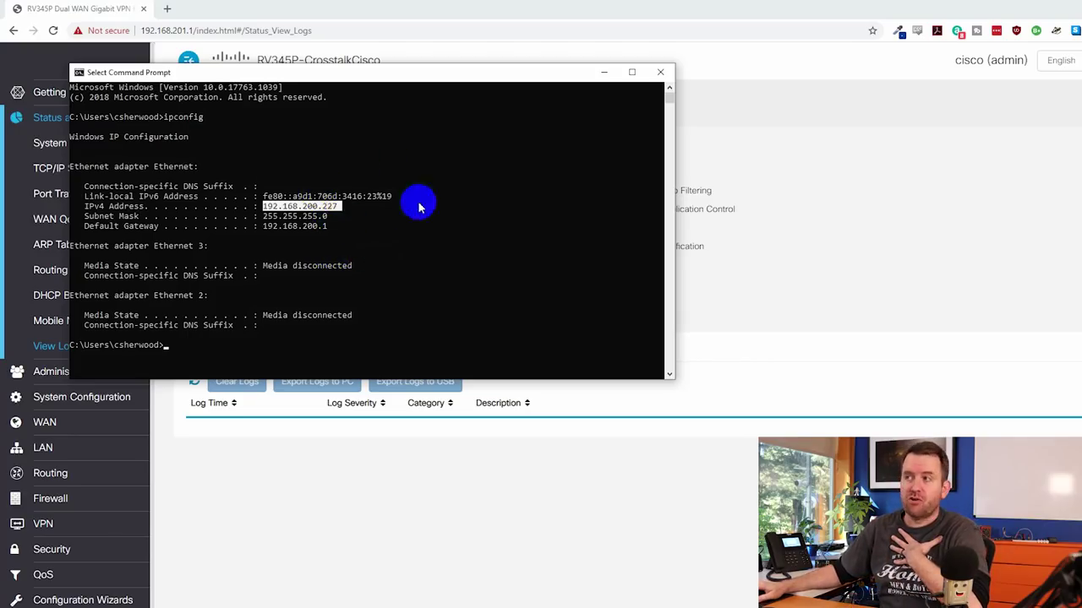
click(657, 73)
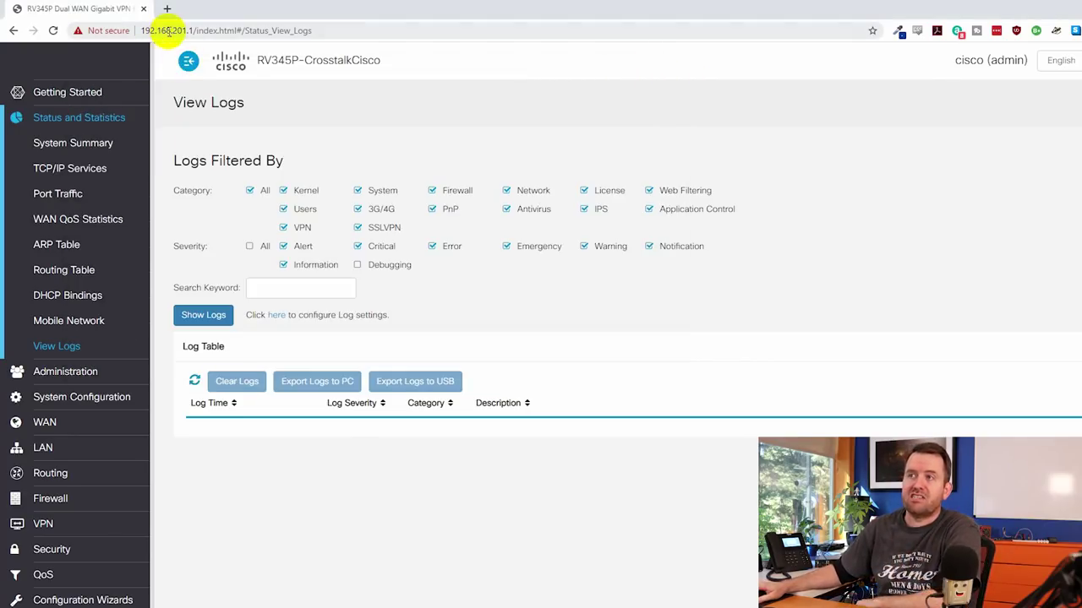
drag(156, 30, 207, 62)
click(372, 475)
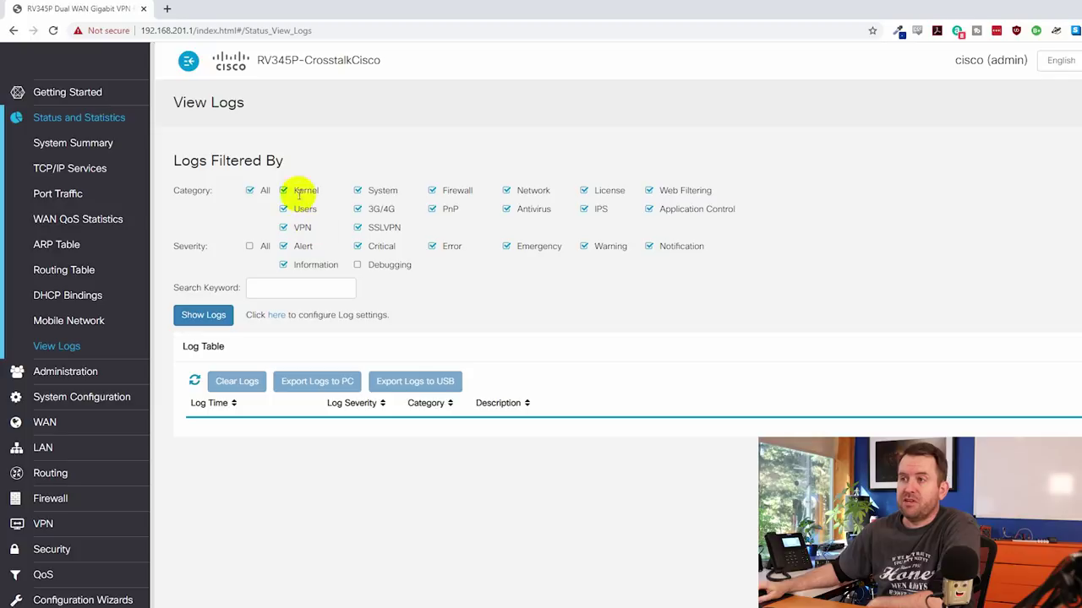
- Limit the log filter categories to VPN and SSLVPN only
click(250, 191)
click(283, 228)
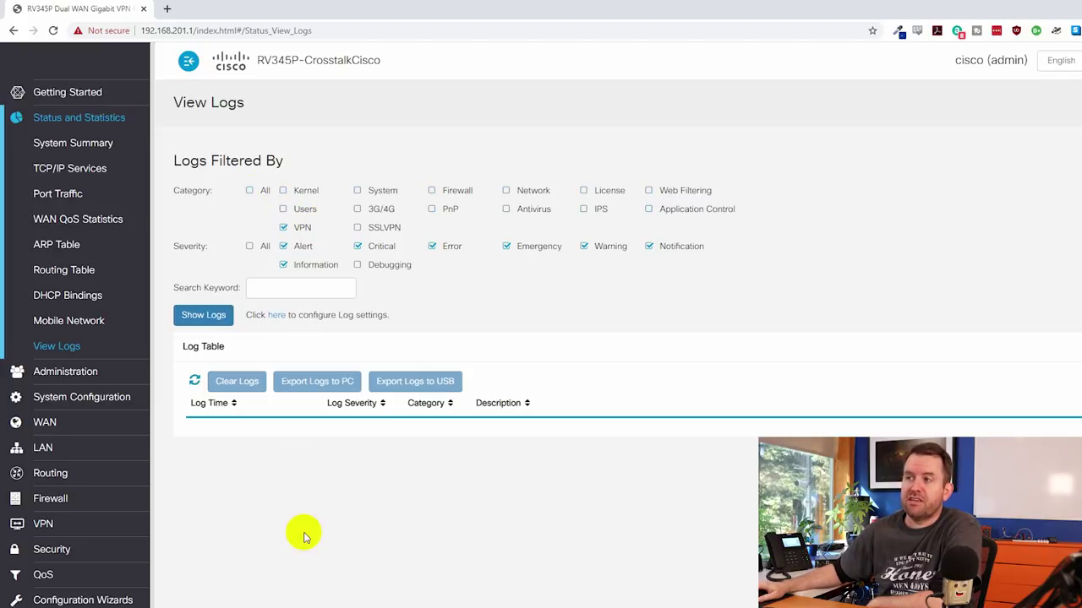
click(357, 228)
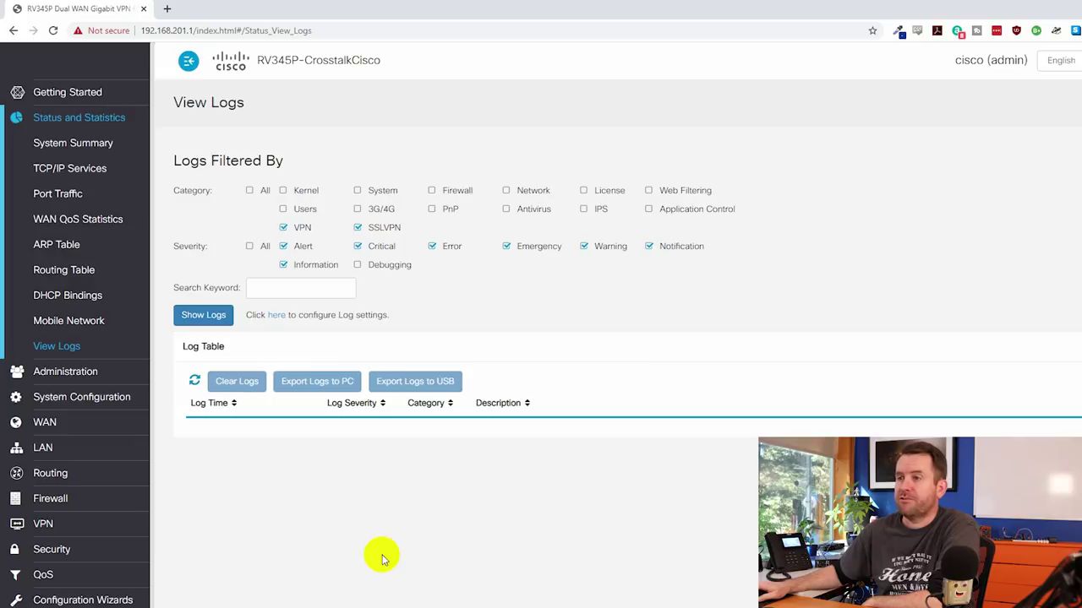
- Review the firmware and file management information under Administration, plus the pages available under System Configuration
click(65, 370)
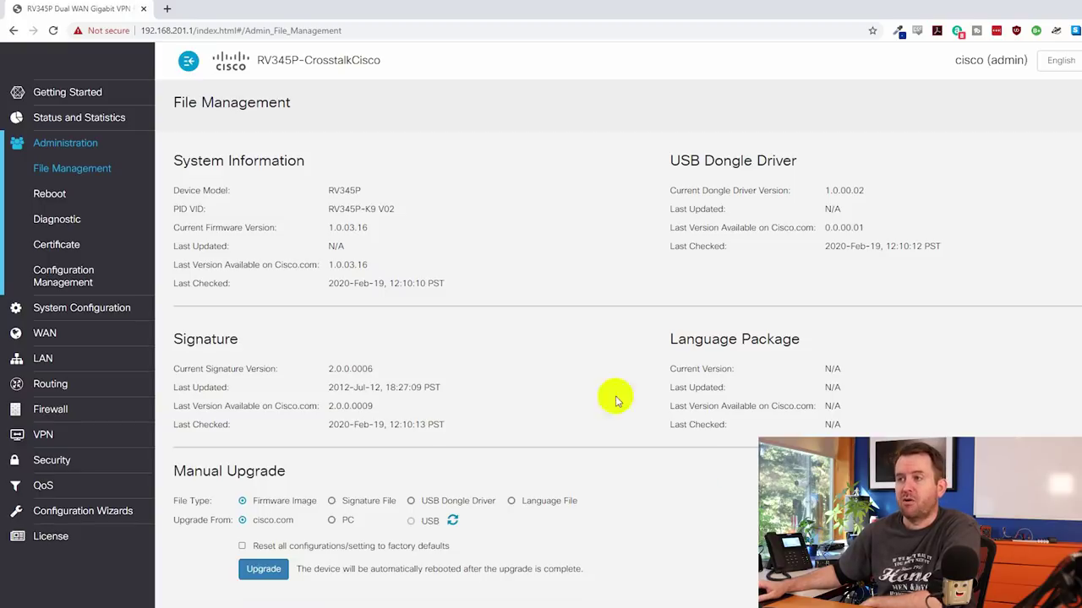
click(52, 309)
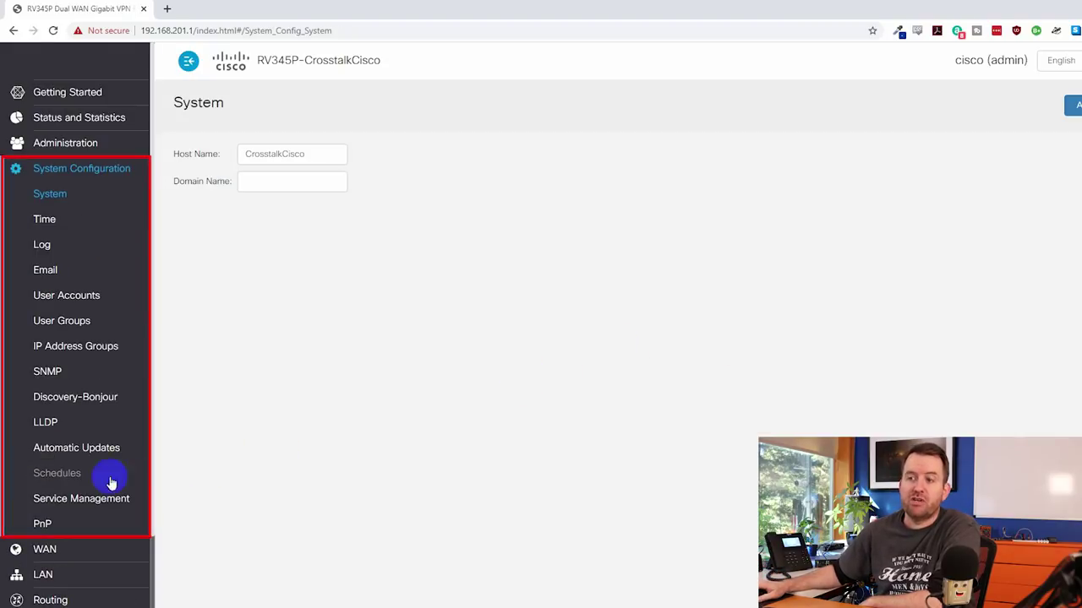
click(51, 476)
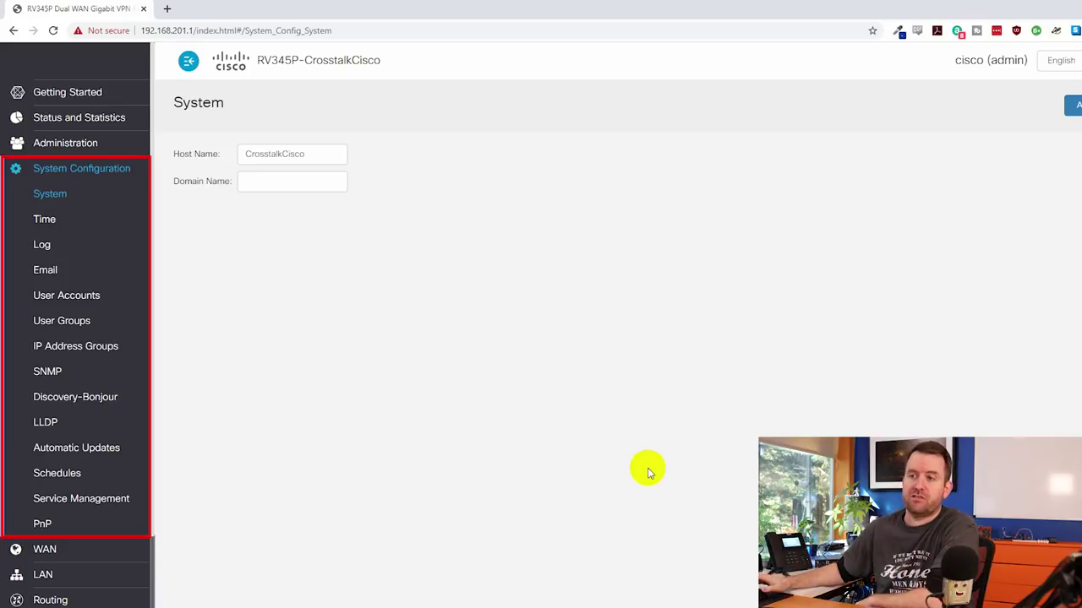
click(102, 310)
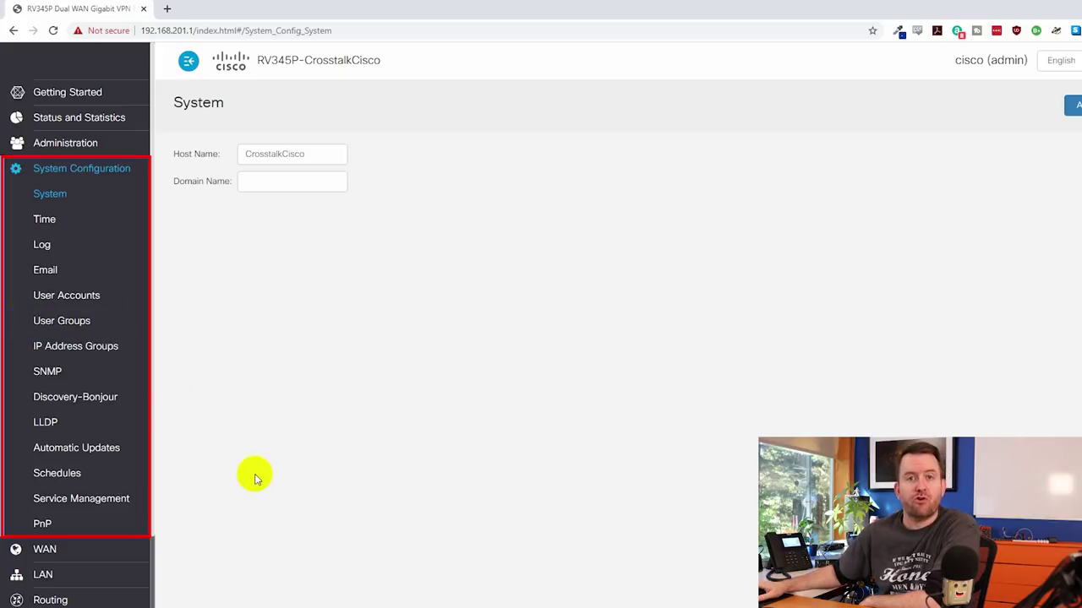
click(49, 376)
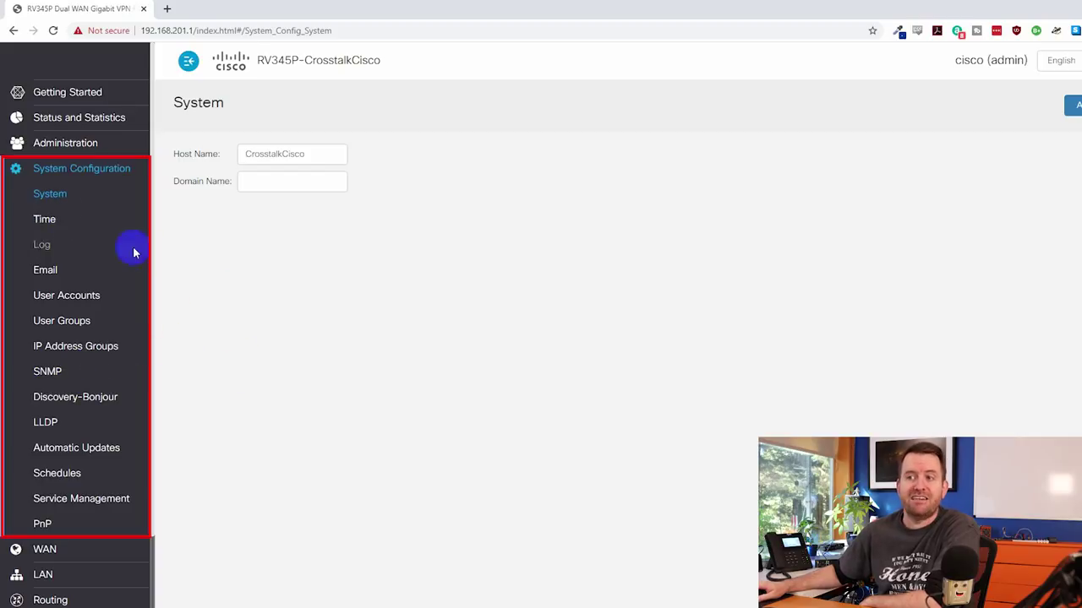
click(40, 298)
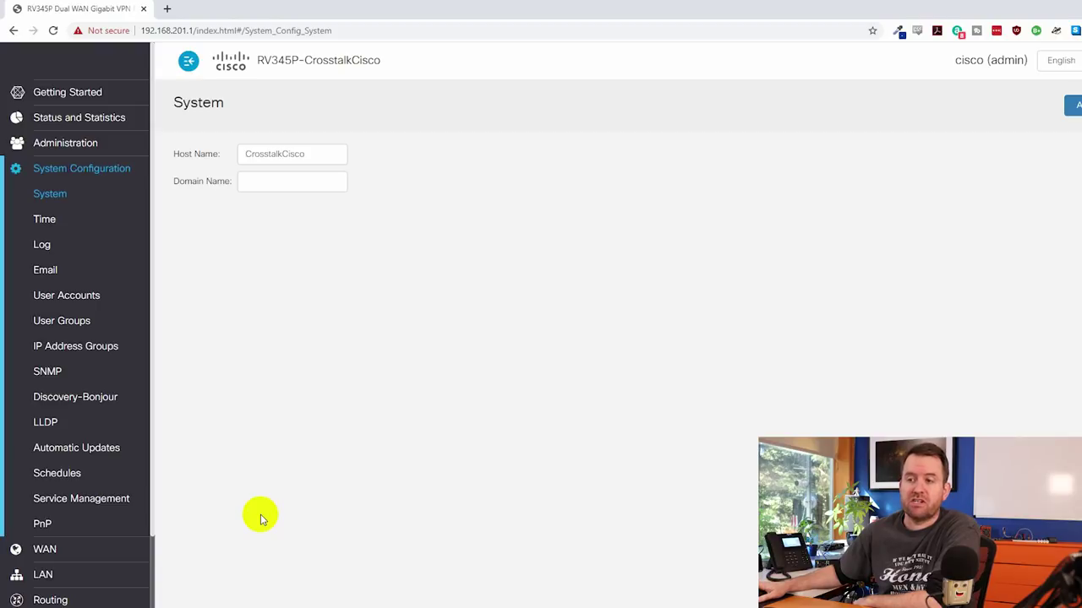
- Review the WAN Settings table and the Multi-WAN failover and load-balancing settings
click(44, 551)
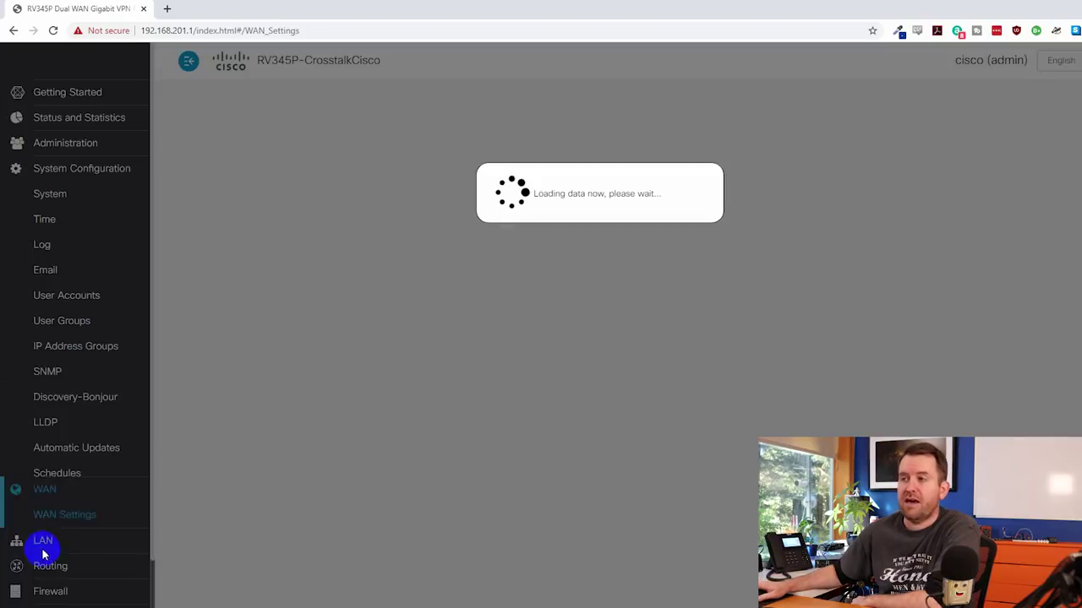
click(684, 536)
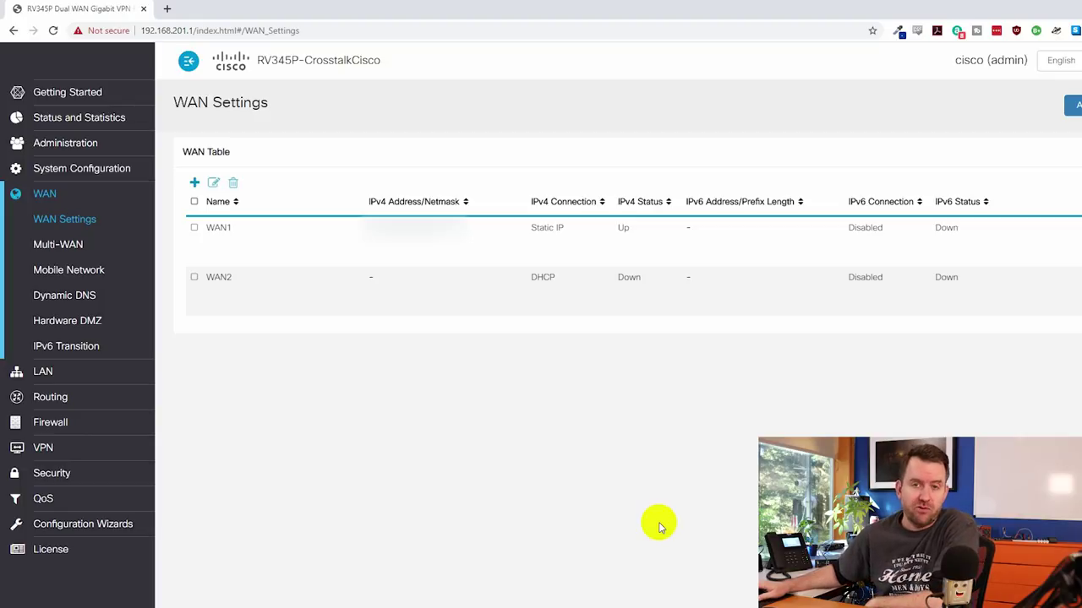
click(63, 247)
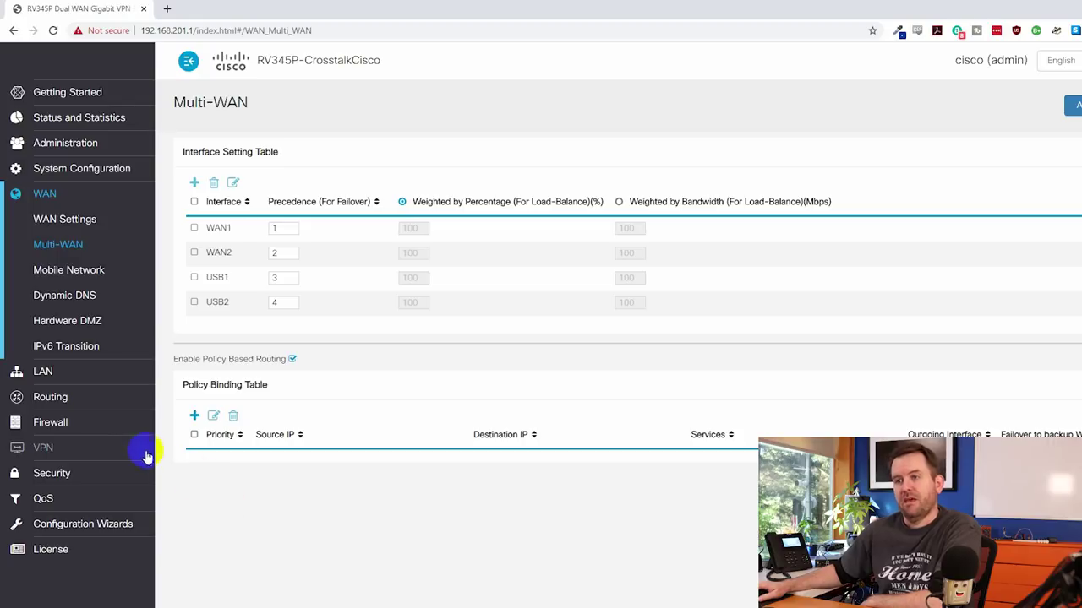
- Review the LAN Port Settings and the PoE Settings page down to its per-port limit table
click(40, 371)
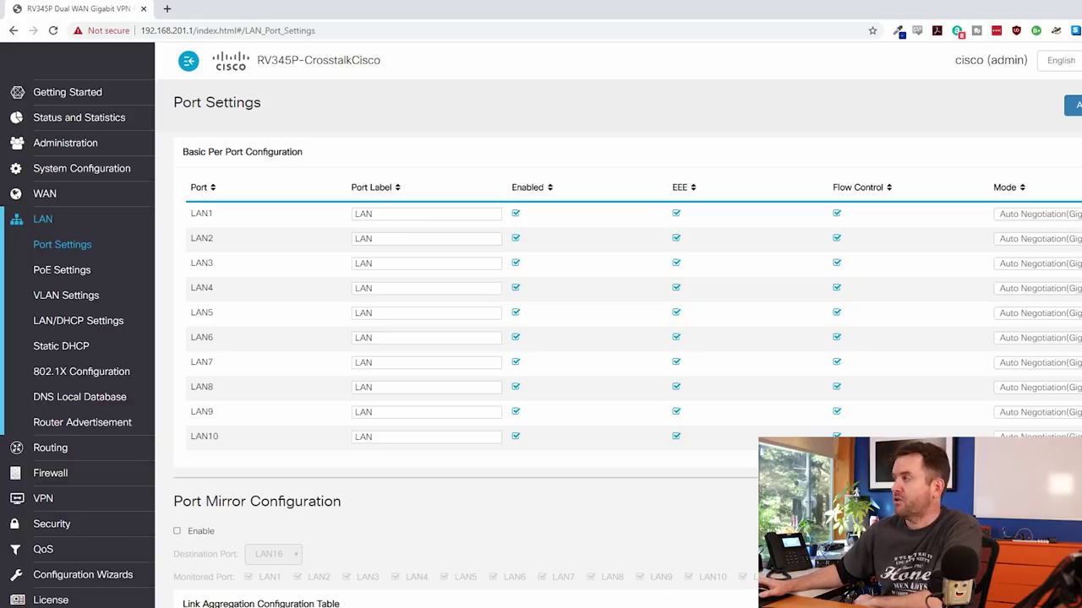
click(52, 272)
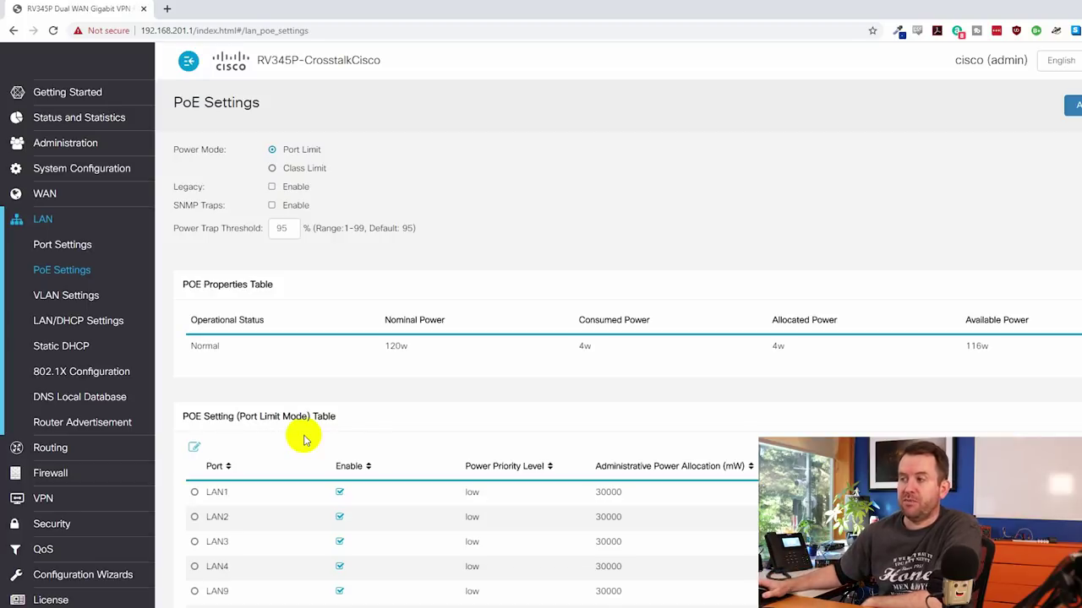
scroll(305, 440, down, 1)
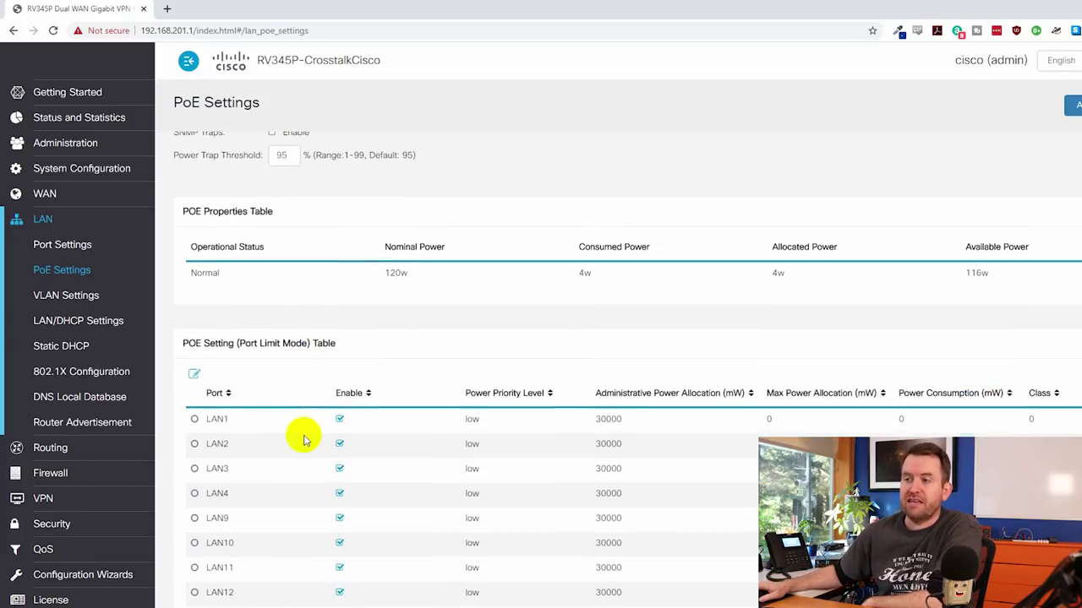
- Inspect the administrative power allocation in LAN1's PoE port-limit settings and close them without applying changes
click(193, 418)
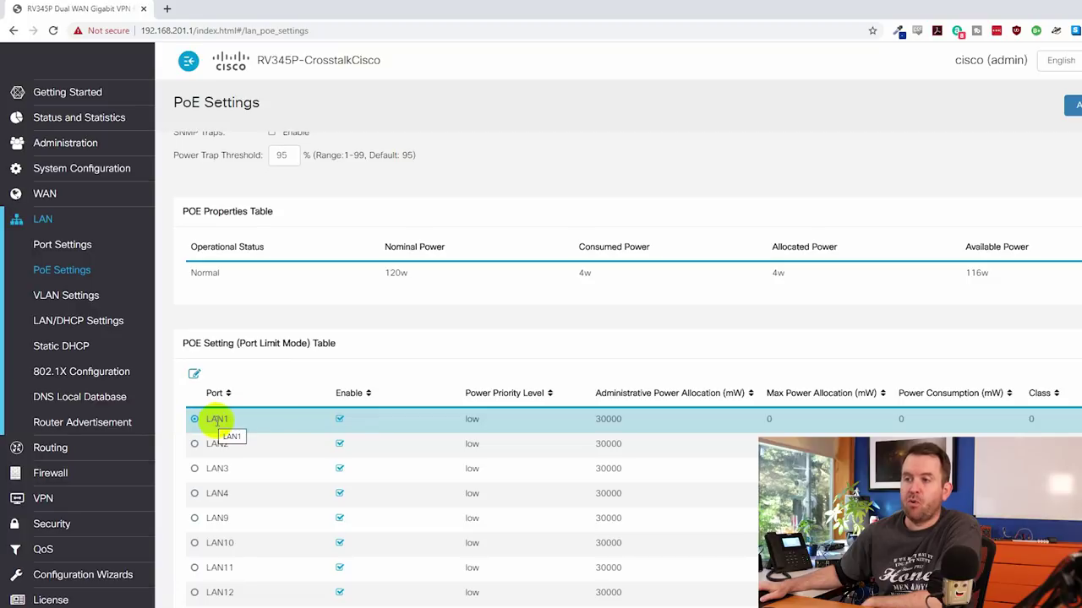
click(193, 373)
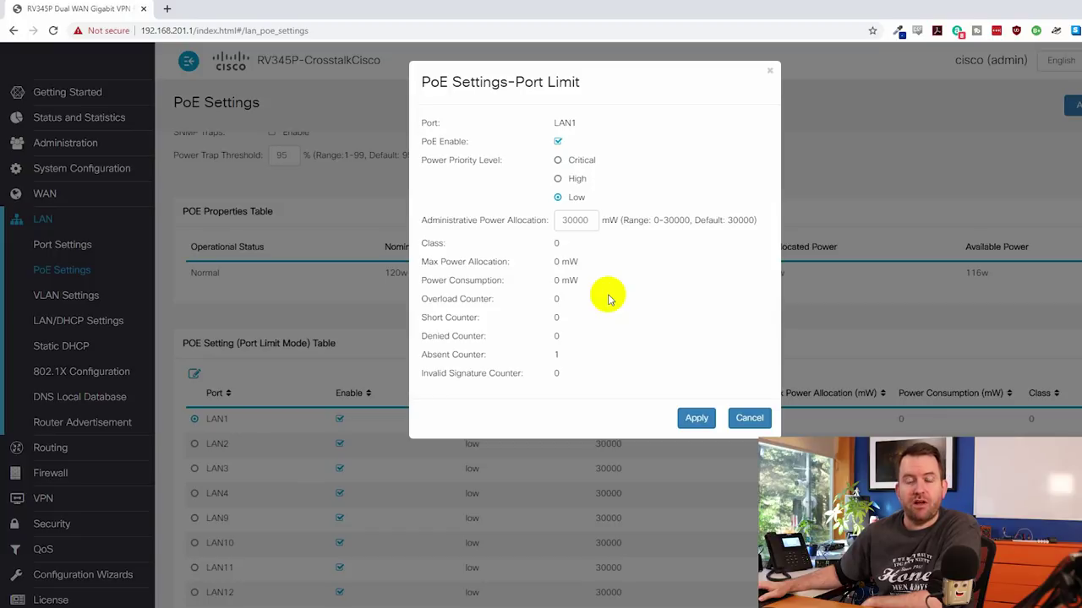
double_click(564, 219)
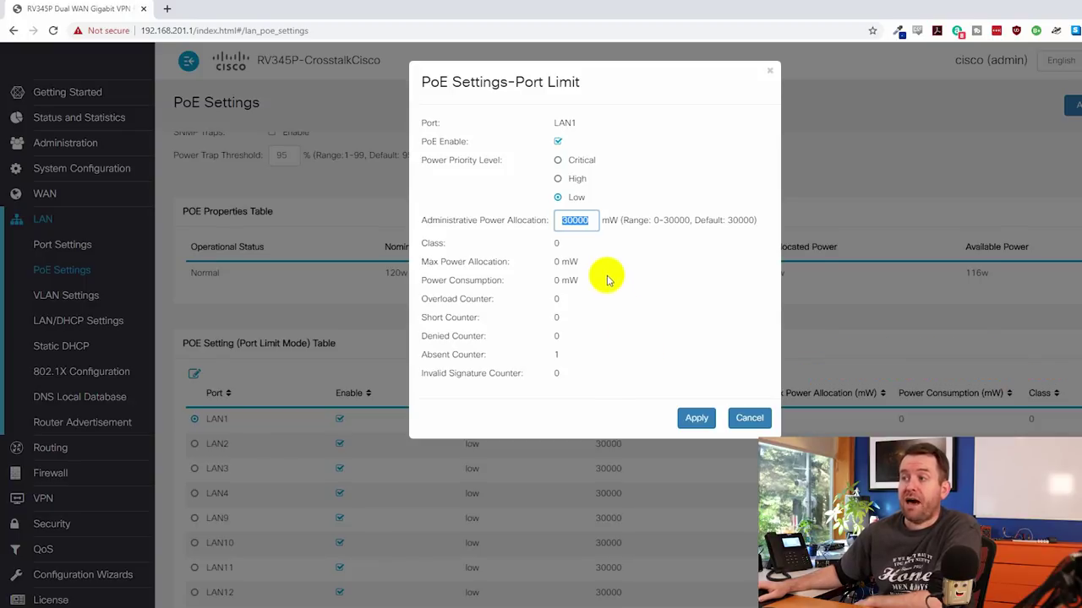
click(628, 326)
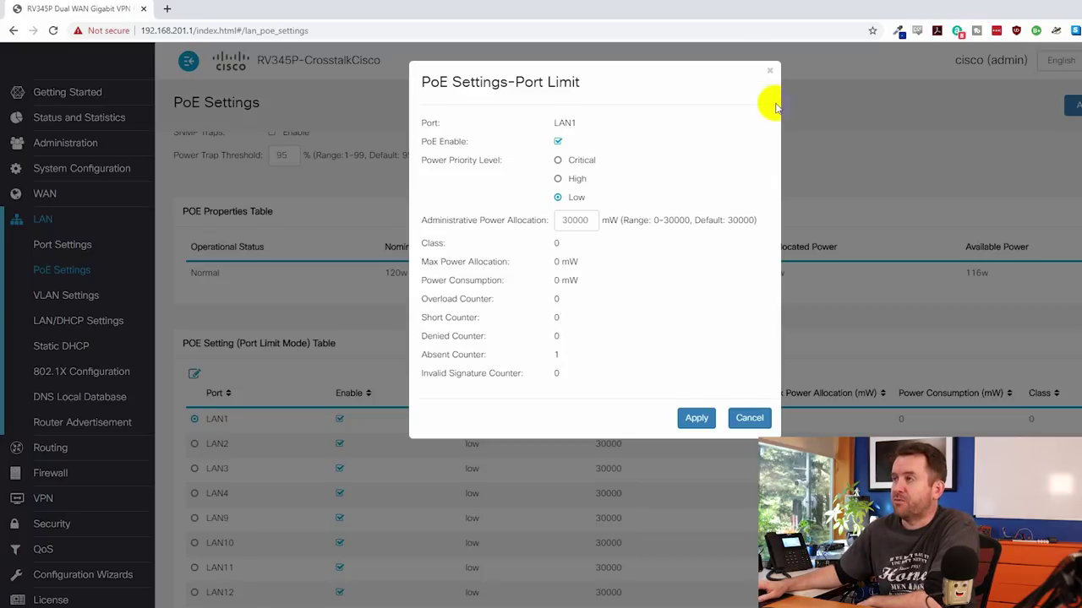
click(769, 70)
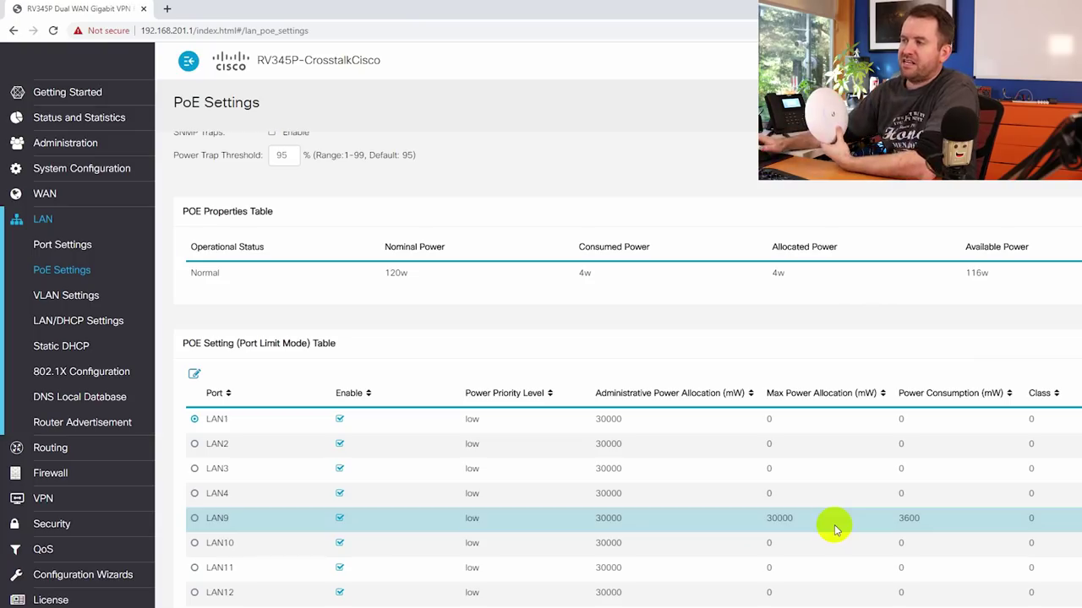
- Check LAN9's maximum power allocation and consumption, and set its administrative power allocation to 6000 mW
double_click(771, 519)
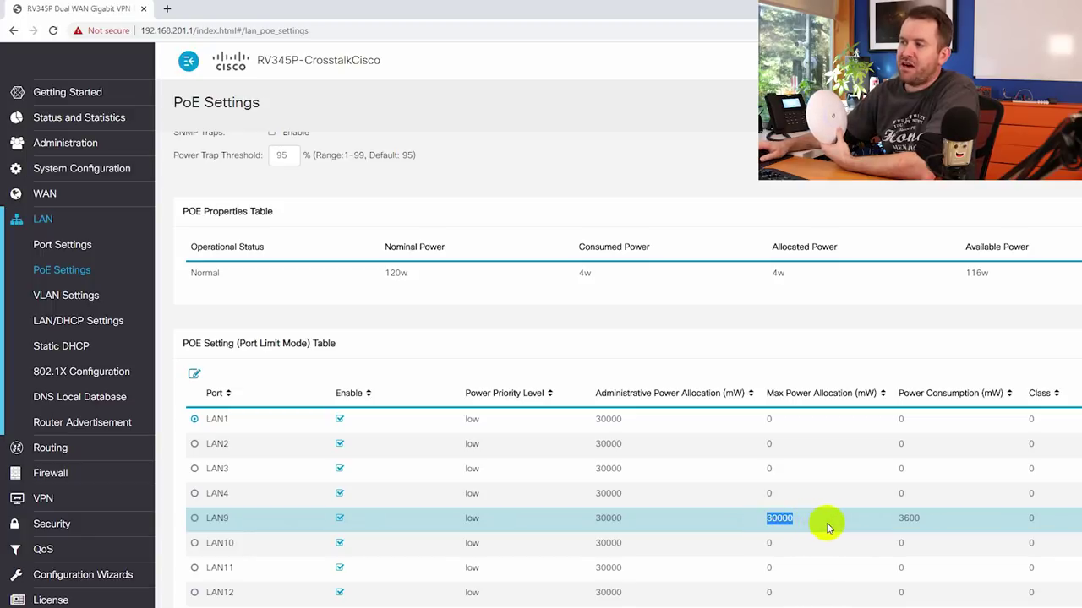
double_click(896, 517)
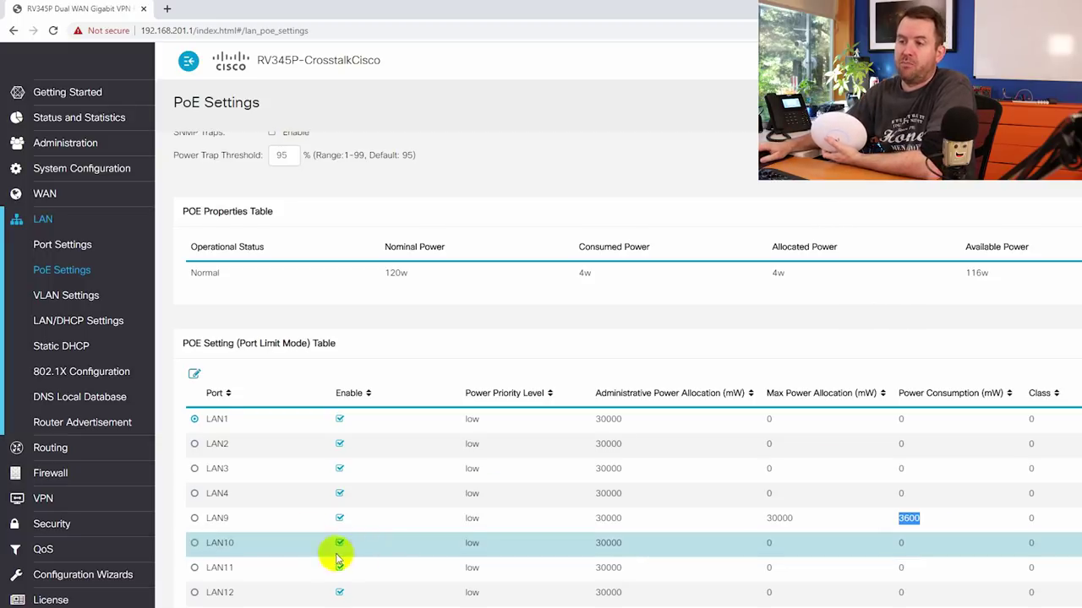
click(196, 517)
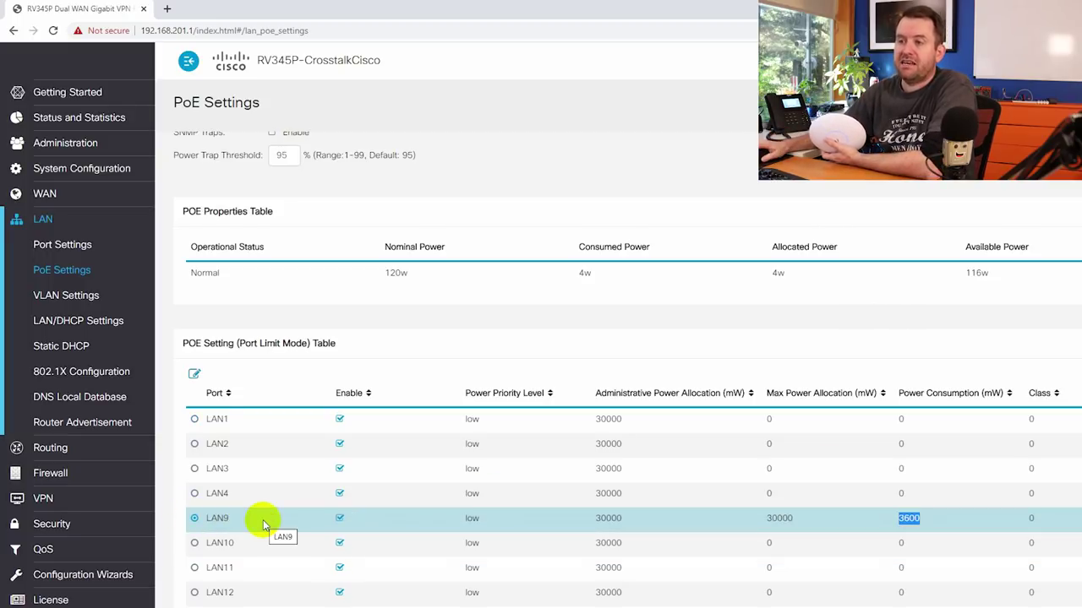
click(193, 375)
click(574, 220)
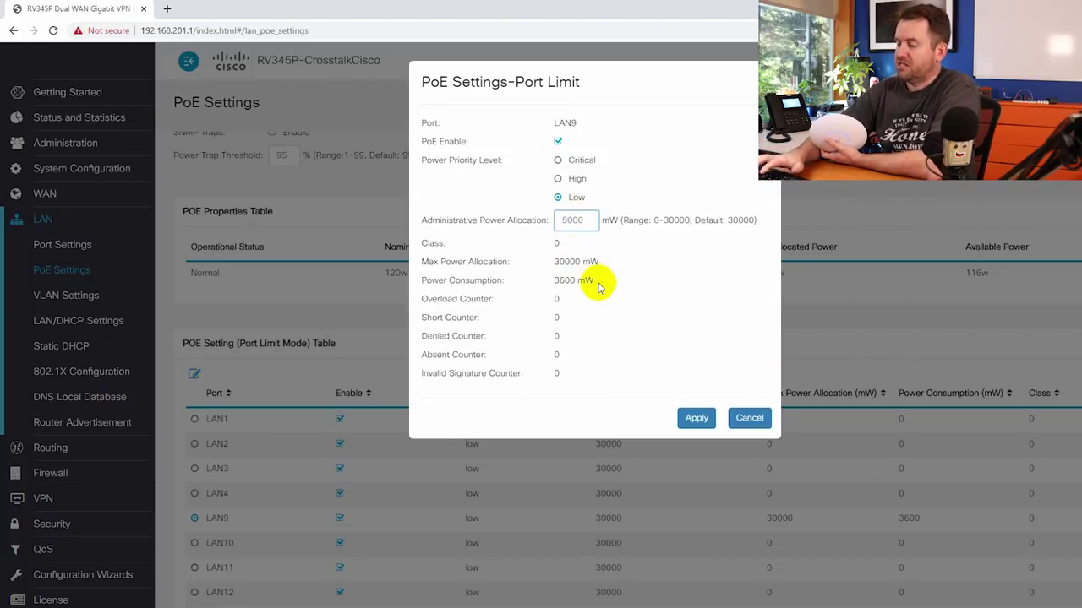
click(696, 417)
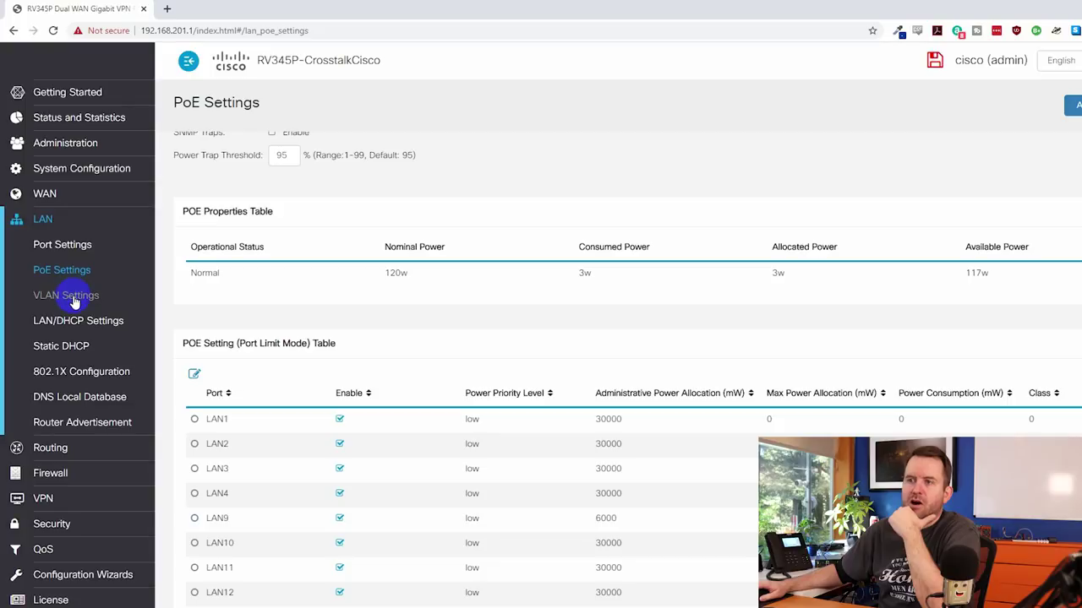
- Open the VLAN Settings to examine the VLAN table and the port assignments
click(72, 295)
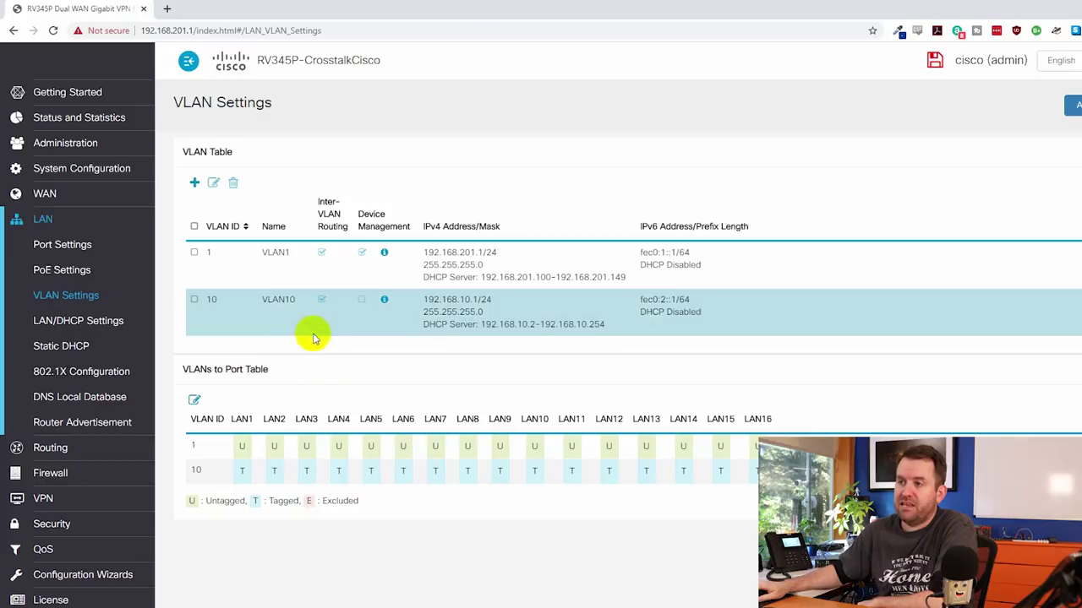
- Inspect VLAN10's IPv4 address and DHCP range, and open its entry for editing to review all its IPv4 and IPv6 settings
click(427, 299)
drag(427, 299, 488, 299)
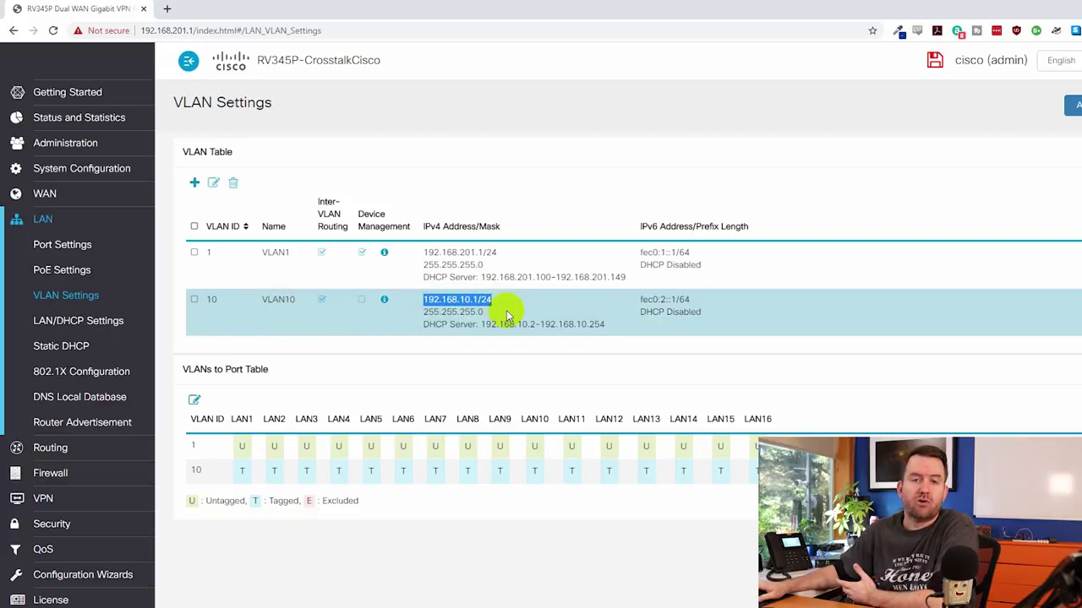
click(517, 325)
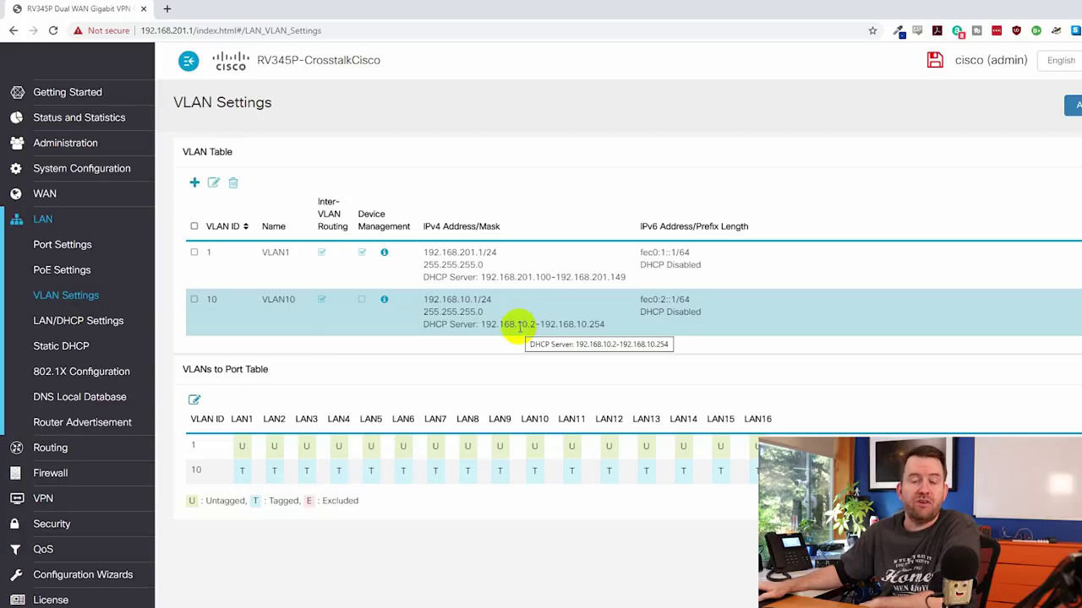
click(195, 300)
click(213, 183)
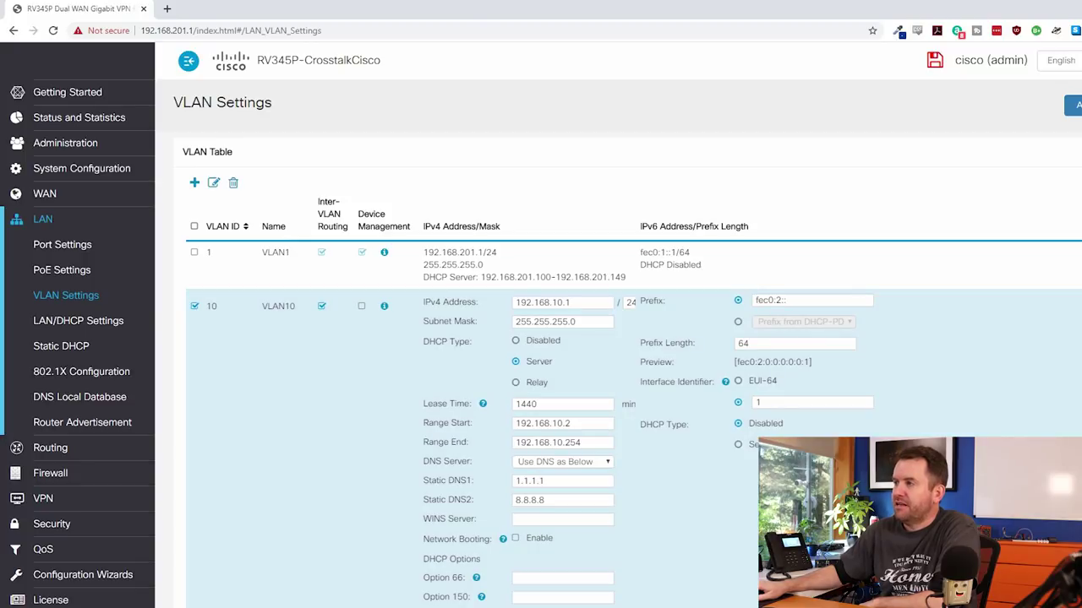
scroll(625, 380, down, 1)
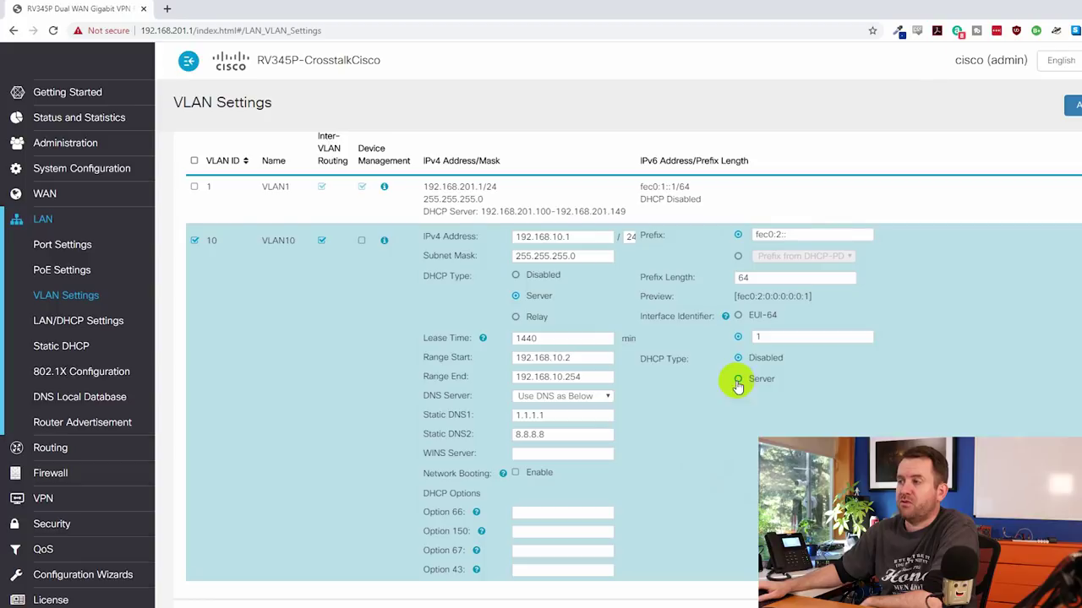
- Walk through VLAN10's DHCP configuration in LAN/DHCP Settings, keeping the IPv4 type Server and the IPv6 type Disabled
click(69, 321)
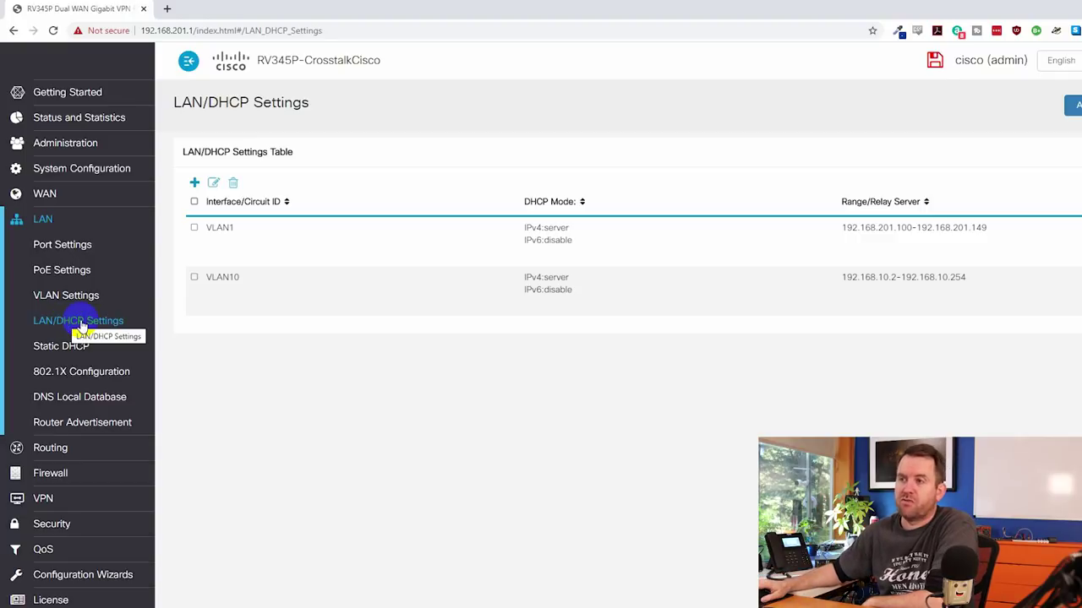
click(194, 278)
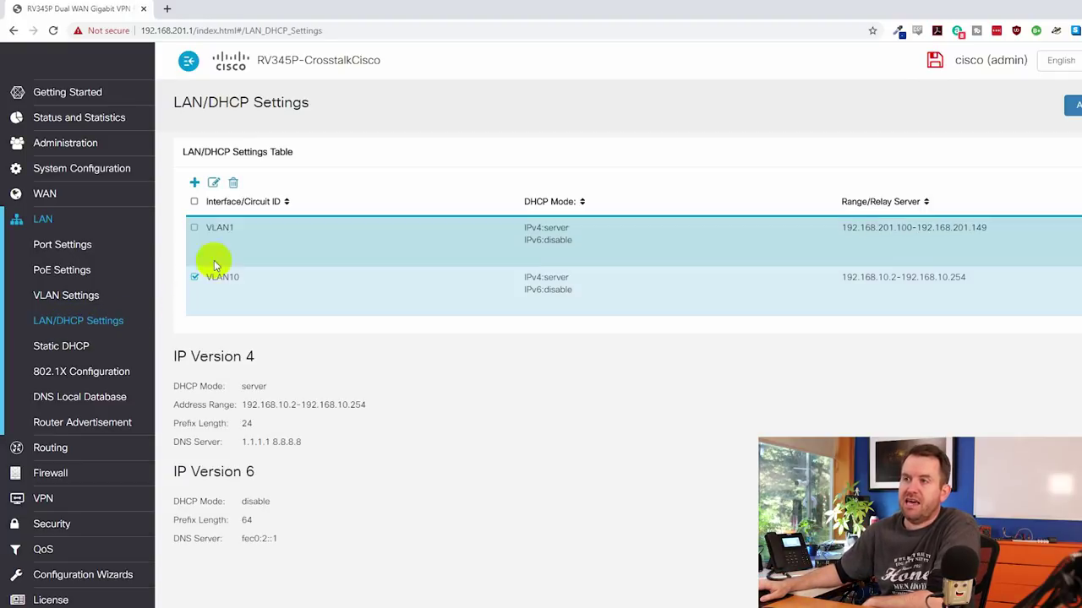
click(213, 182)
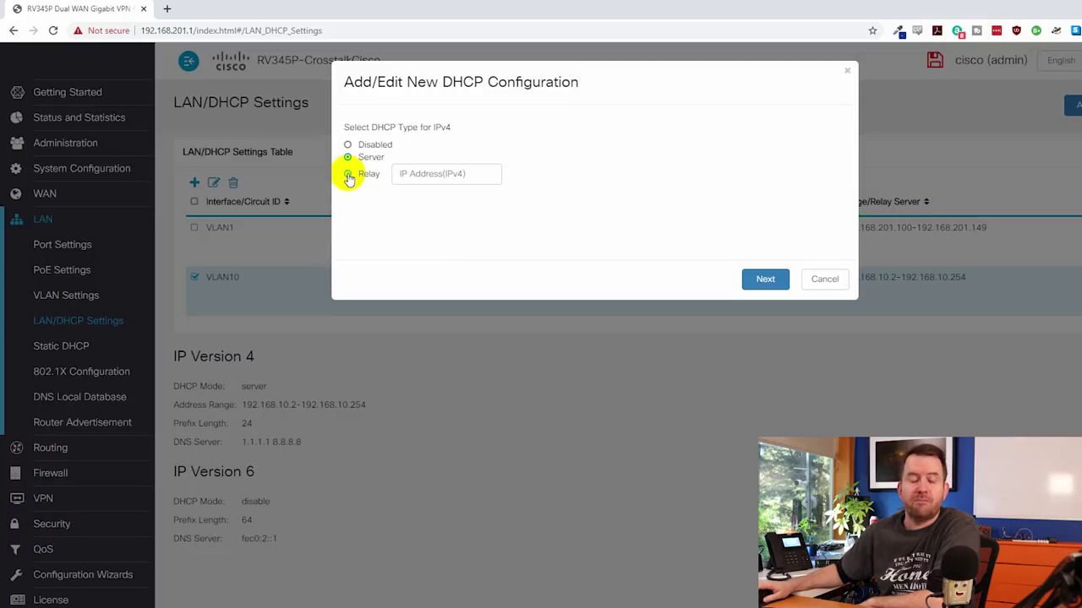
click(766, 282)
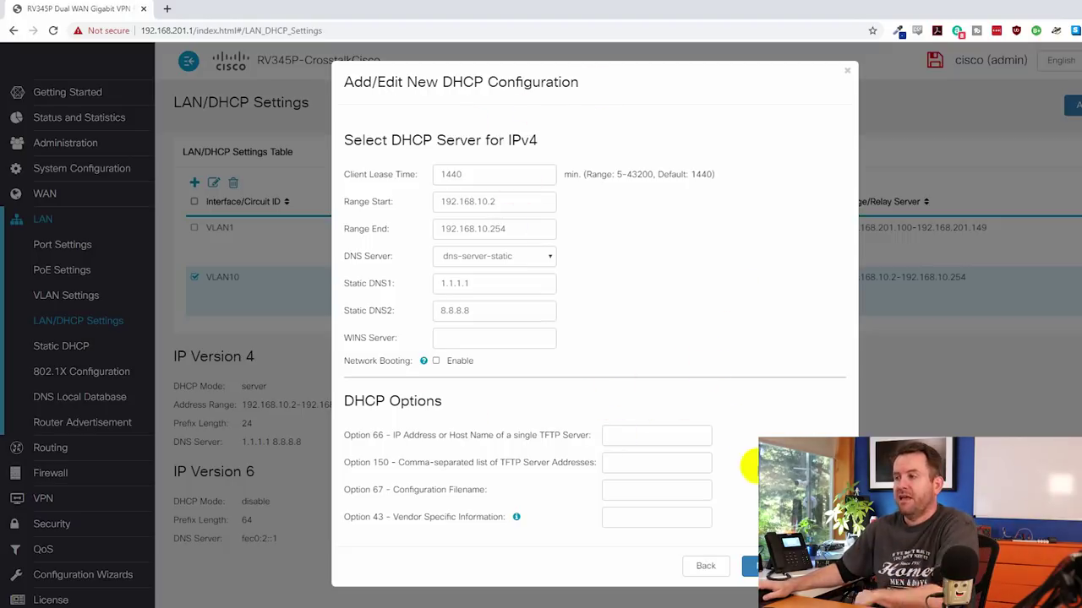
click(765, 566)
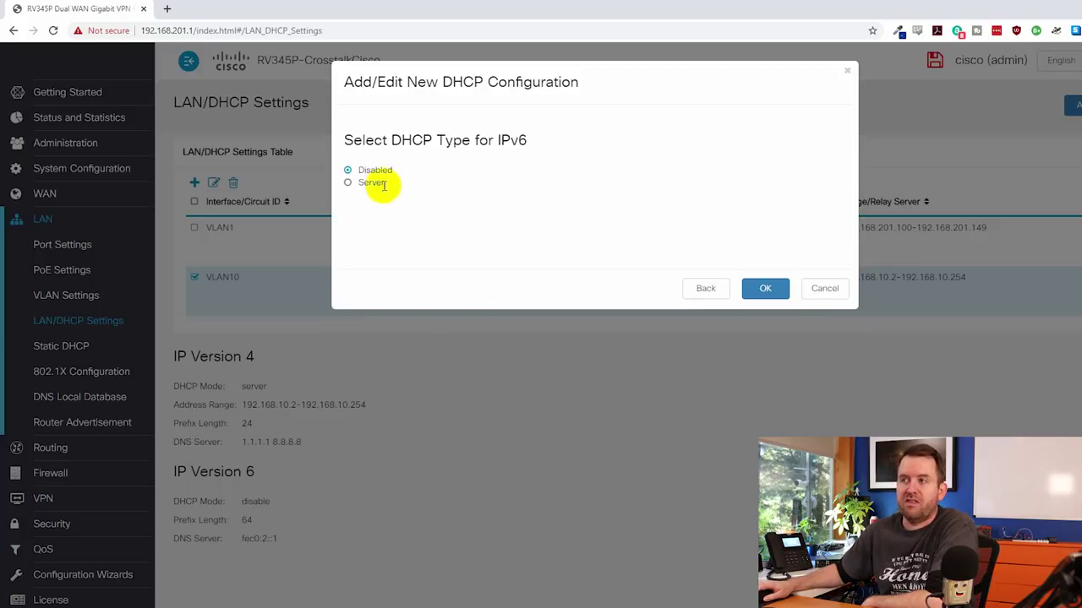
click(765, 292)
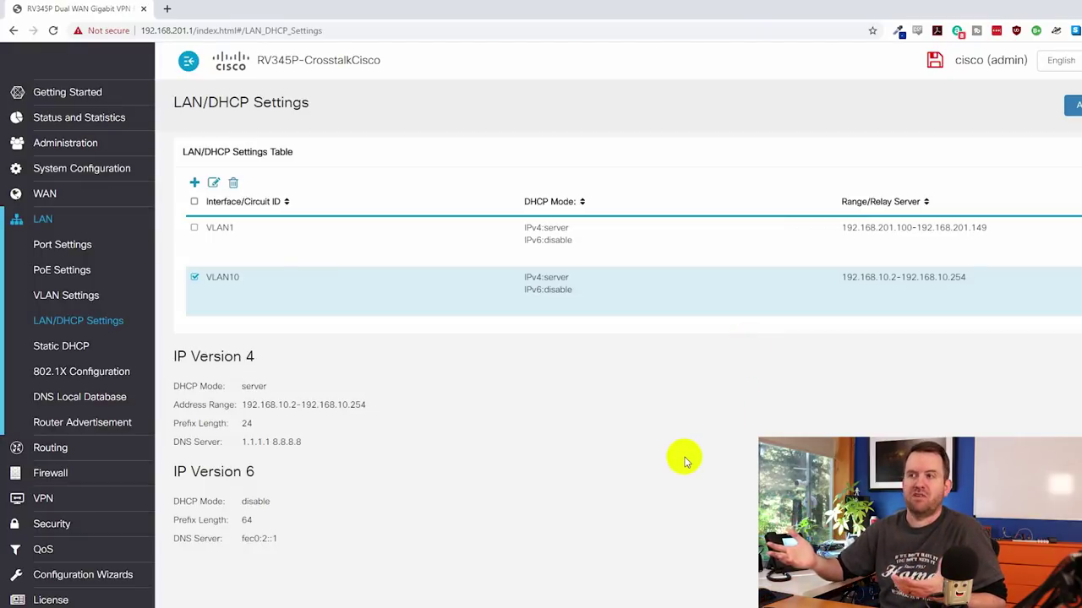
- Leave for the Routing section's IGMP Proxy page without saving, and review the firewall's Basic Settings
click(48, 454)
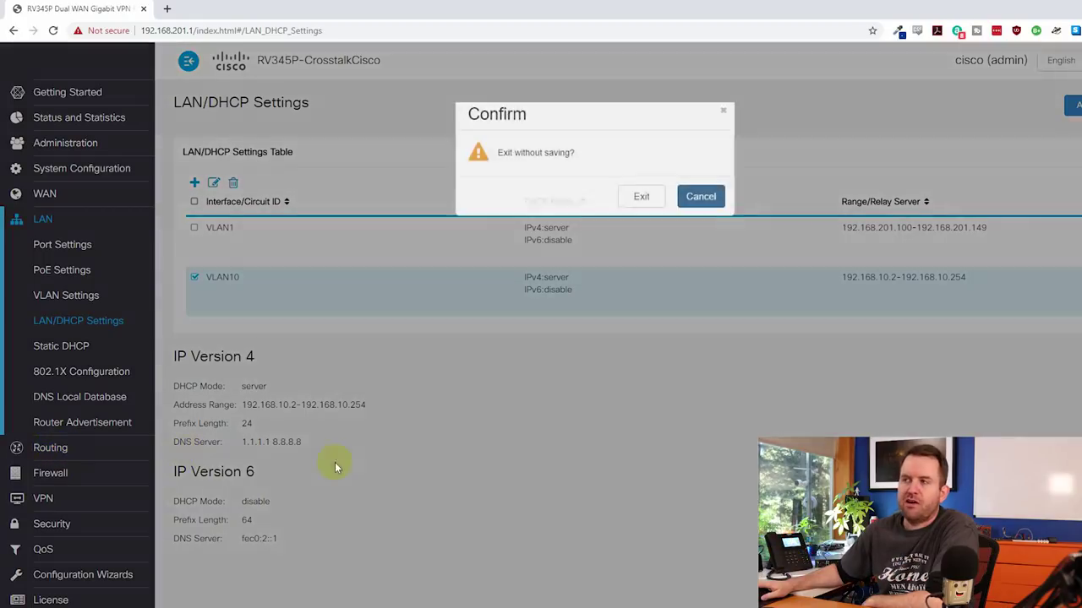
click(641, 202)
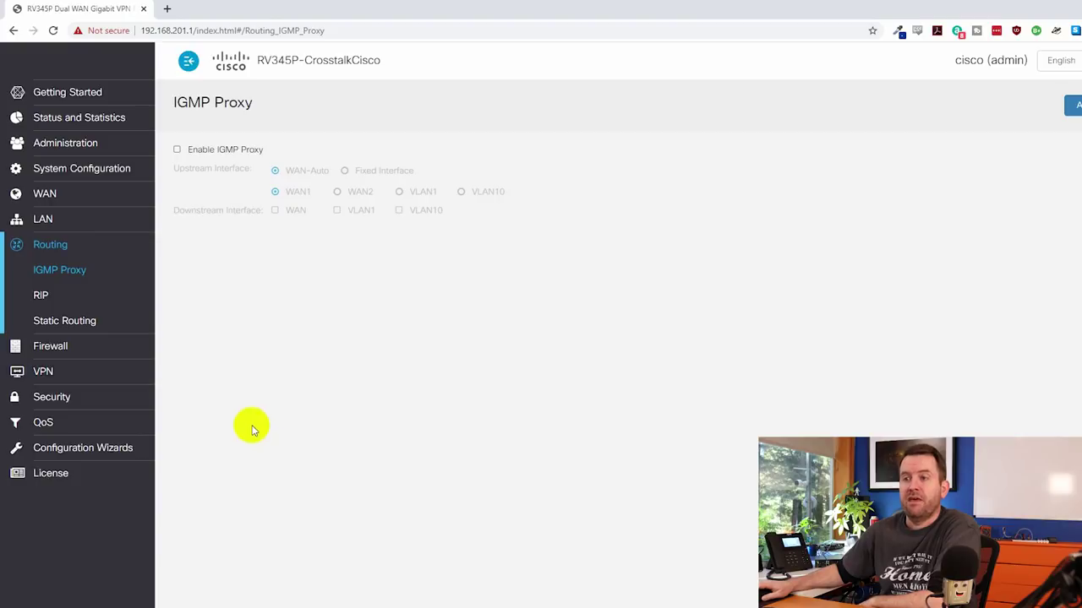
click(60, 348)
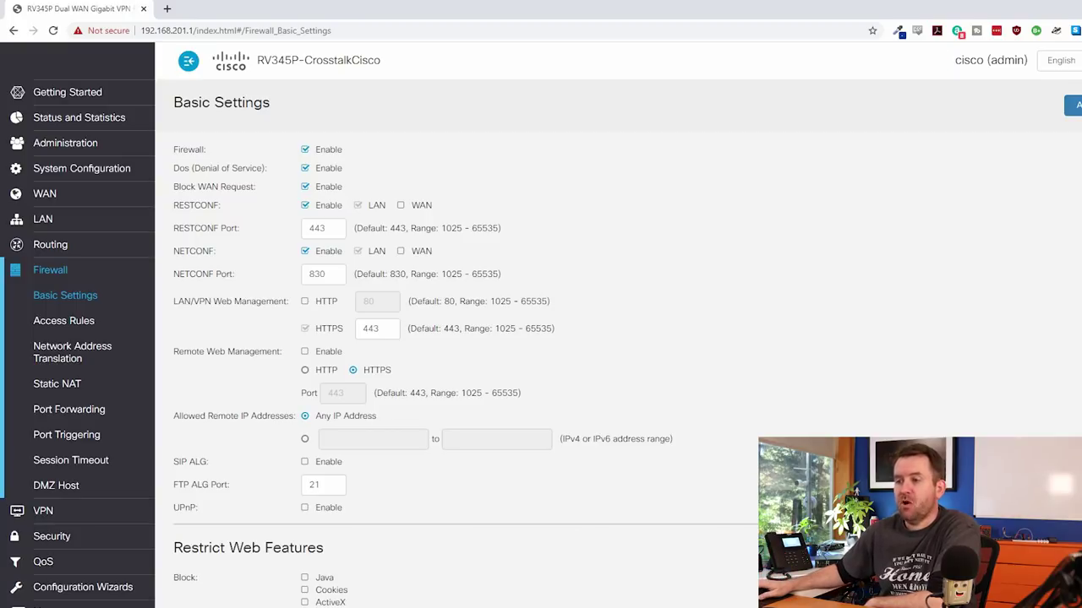
triple_click(203, 461)
drag(192, 499, 314, 545)
click(398, 512)
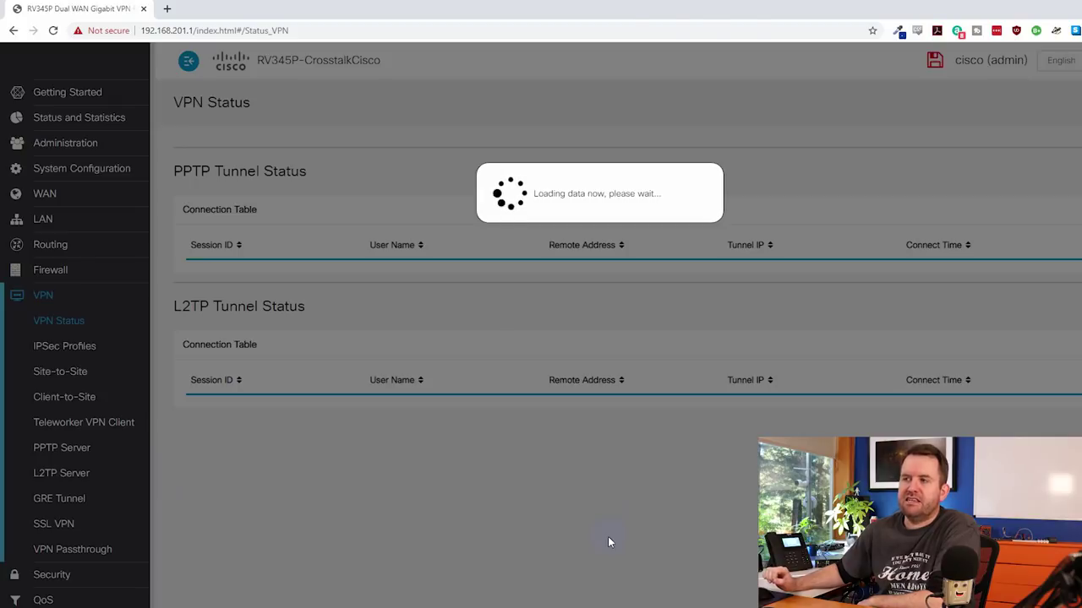
- Review the site-to-site, client-to-site and SSL tunnel tables on the VPN Status page
click(609, 539)
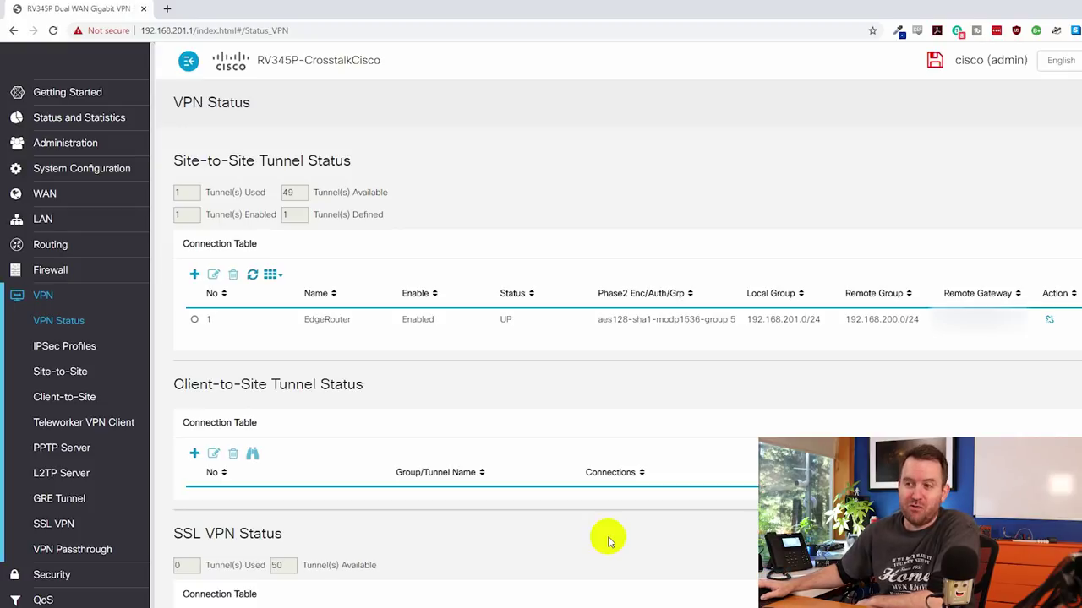
click(47, 489)
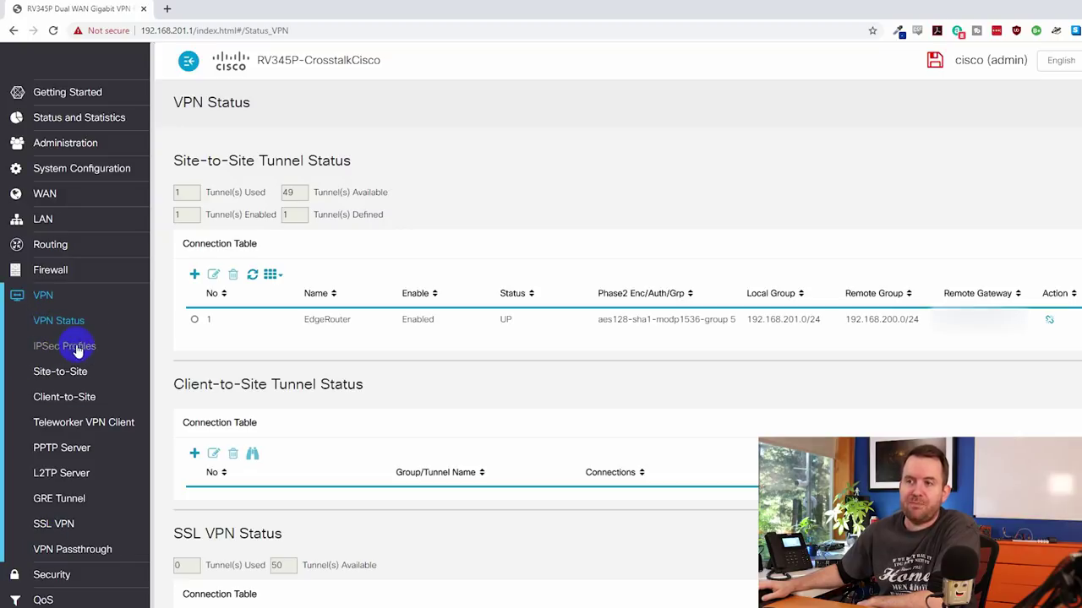
click(65, 381)
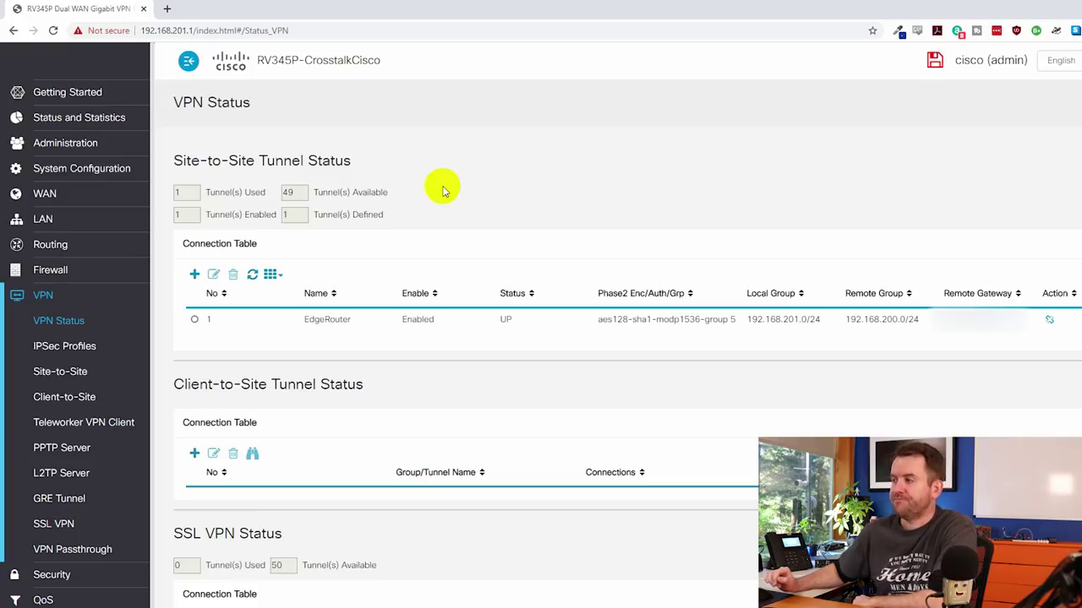
- Examine the IPSec Profiles table and open the EdgeRouter site-to-site connection for editing
click(75, 350)
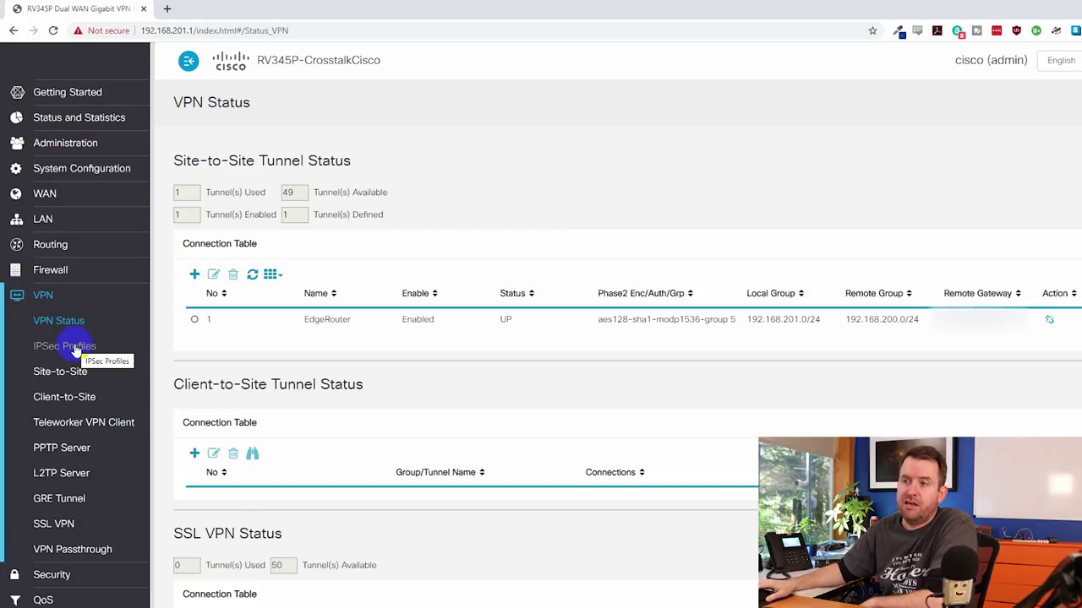
click(75, 348)
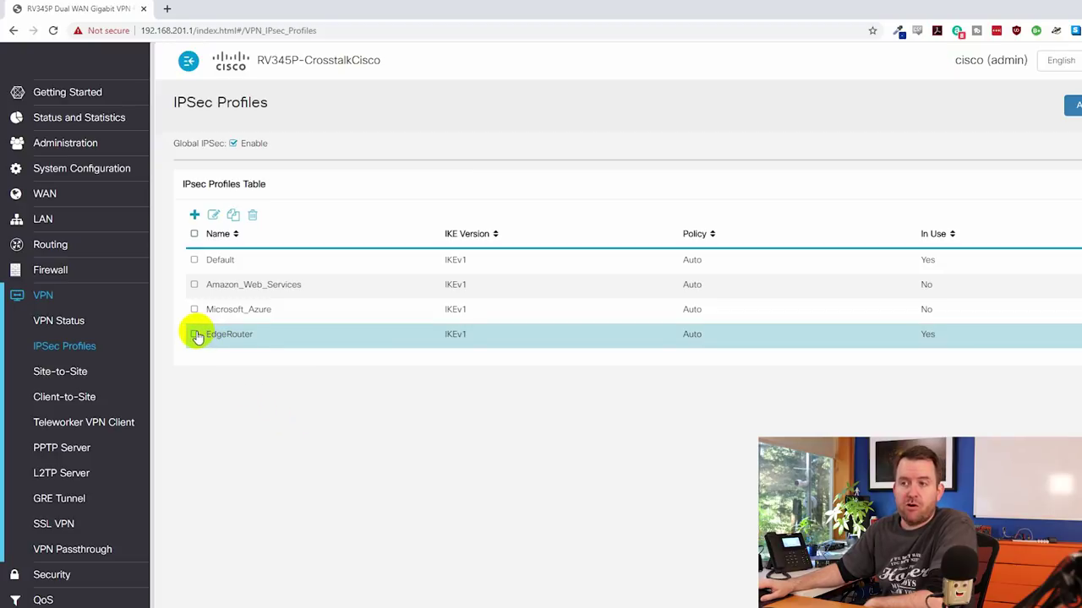
click(61, 370)
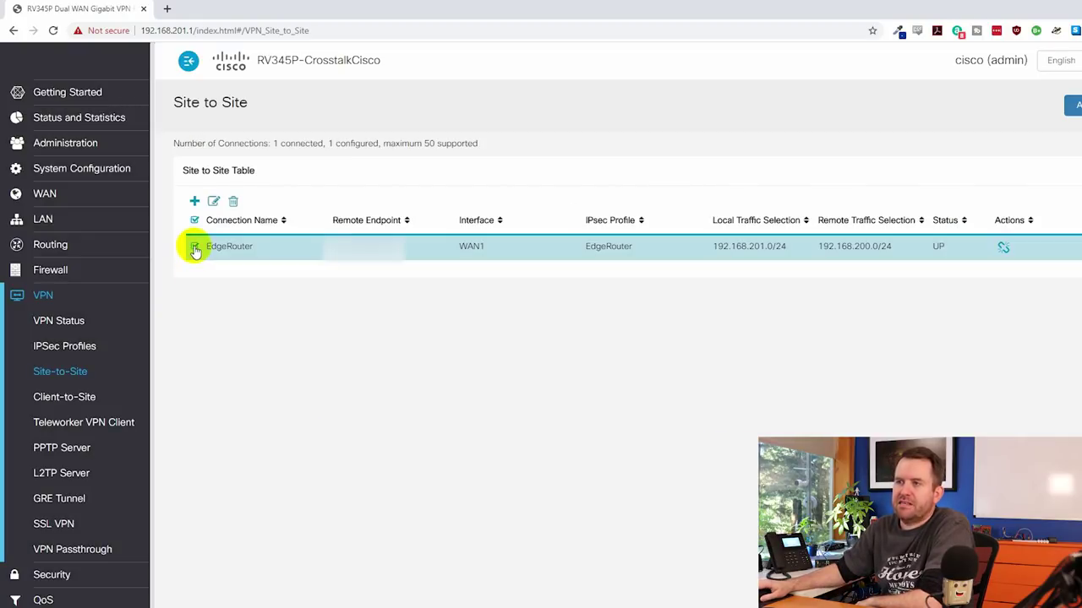
click(213, 201)
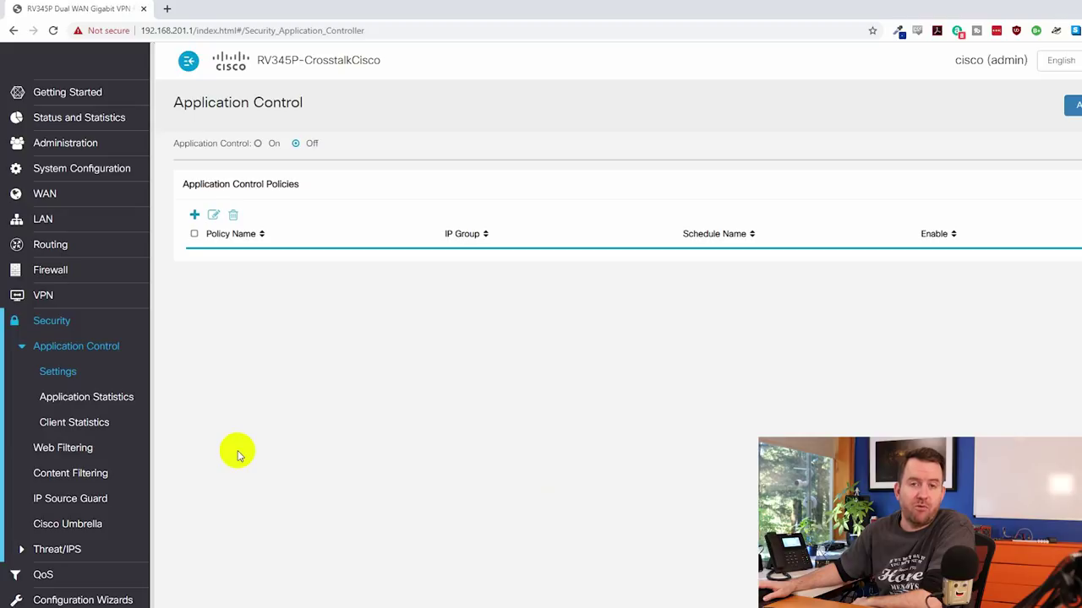
- Start a new Web Filtering policy to view its blocked categories and options, and exit to Application Control without saving
click(60, 395)
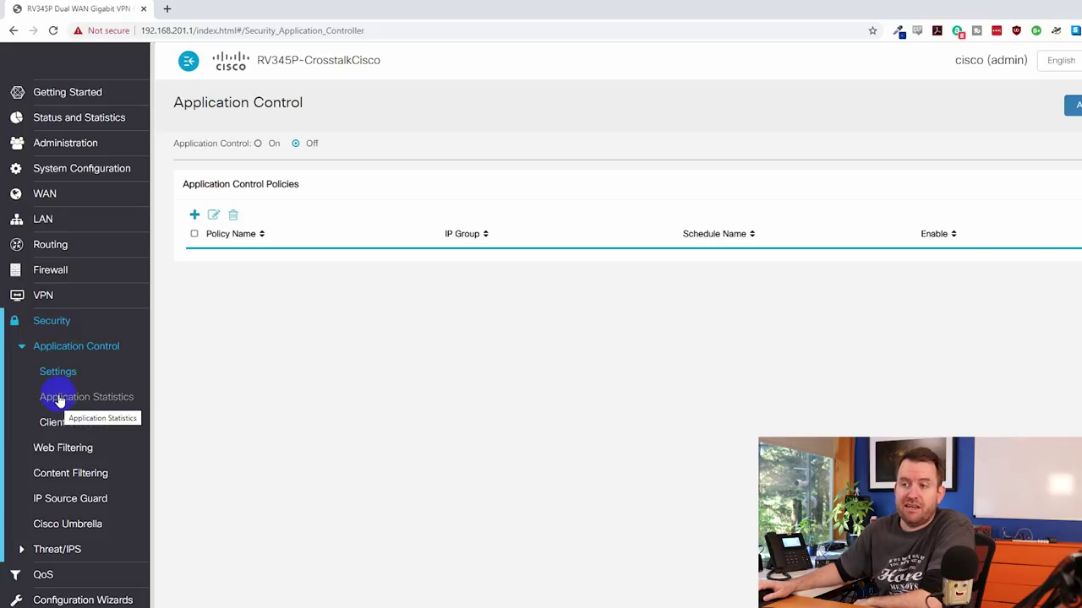
click(73, 453)
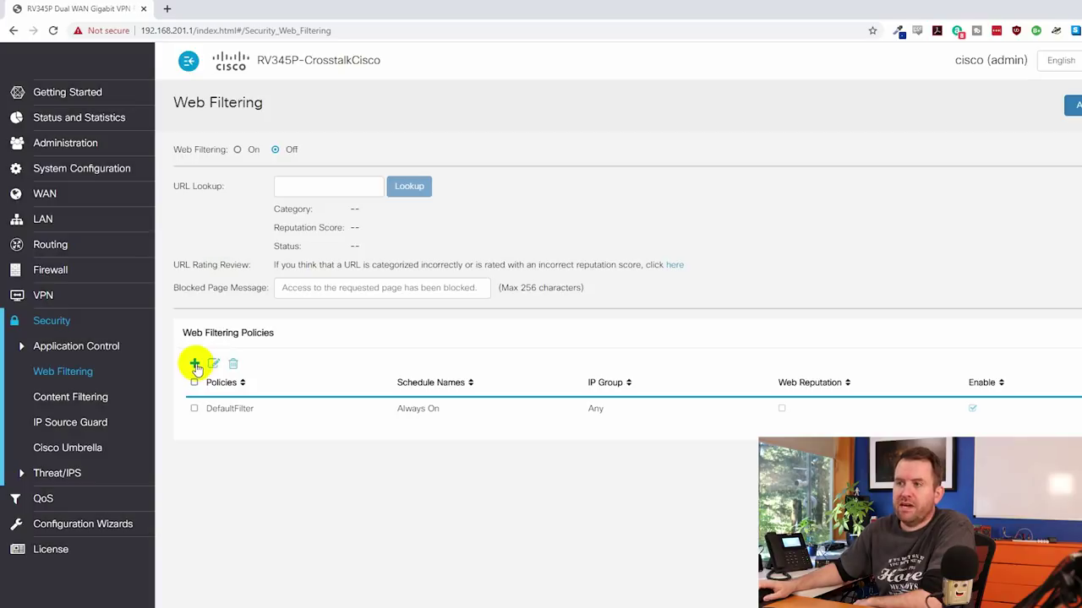
click(195, 363)
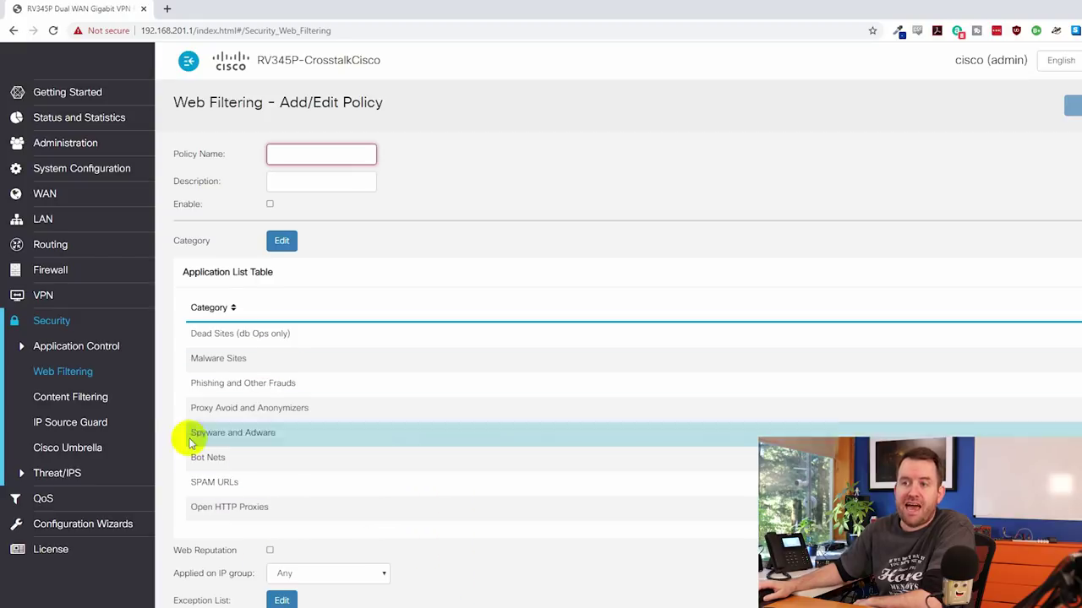
click(50, 347)
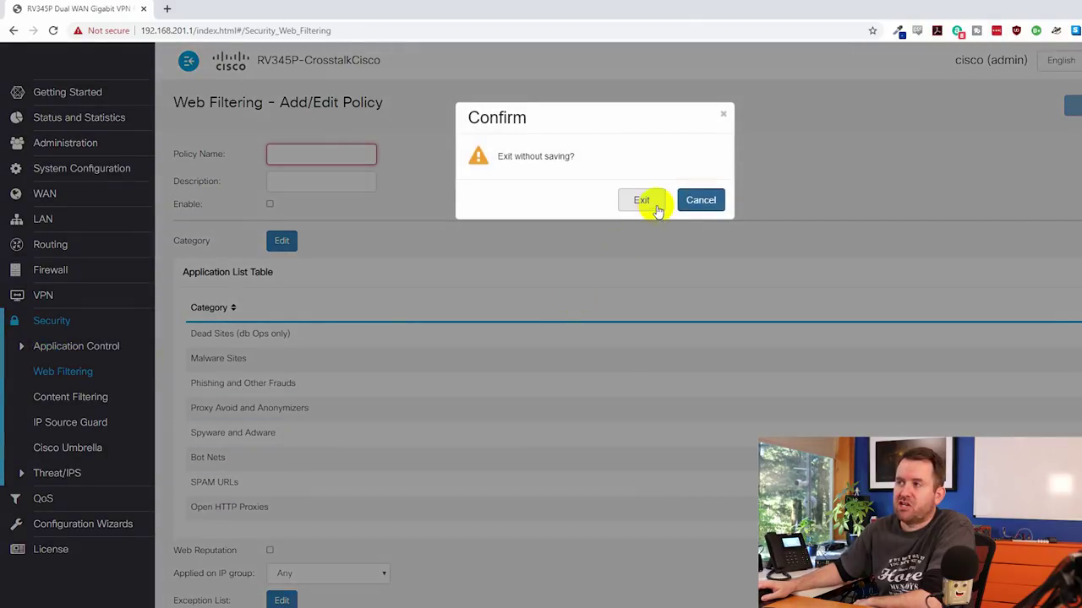
click(641, 200)
- Start a new Application Control policy and expand Social Network under Lifestyle/Culture in its application categories
click(53, 373)
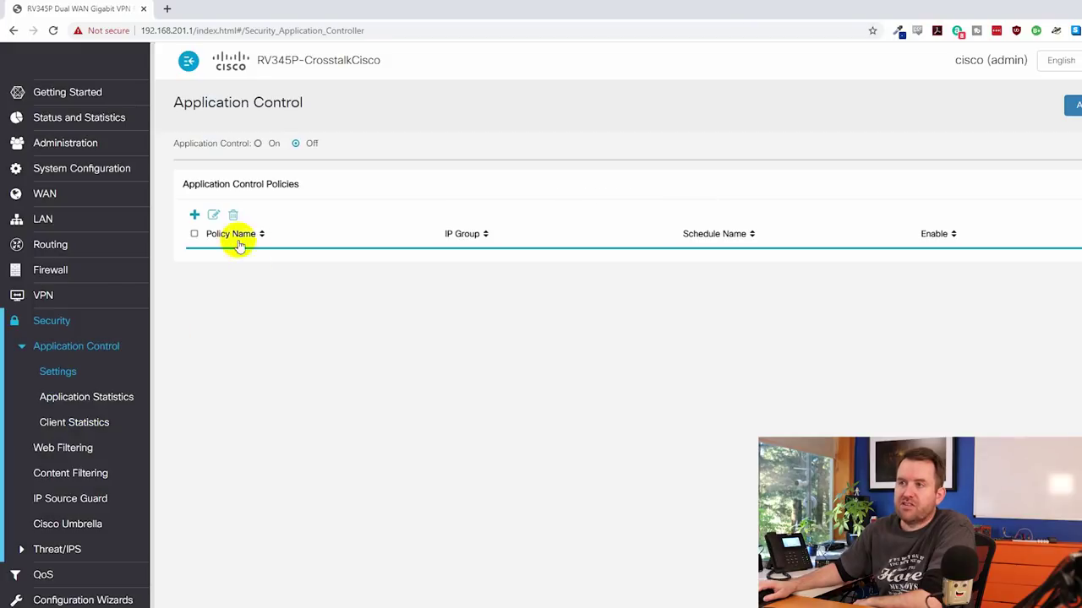
click(195, 215)
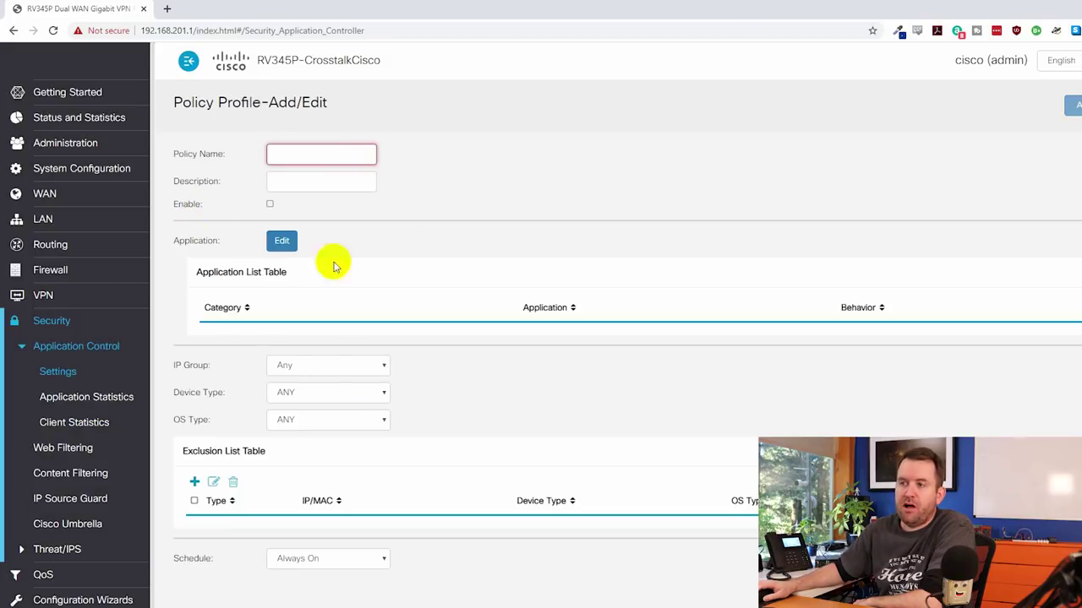
click(282, 242)
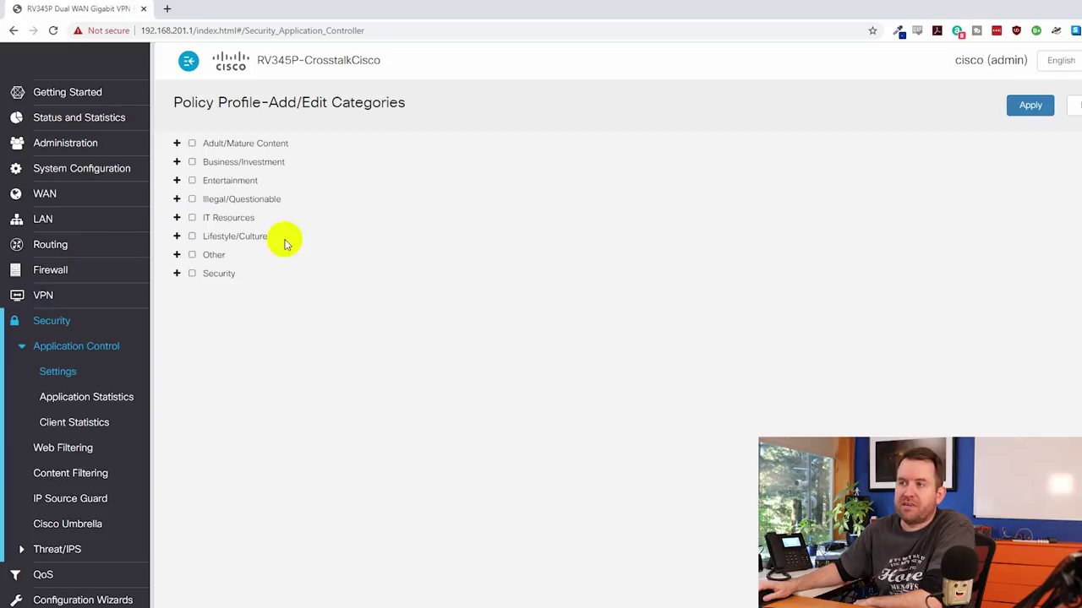
click(177, 237)
click(202, 253)
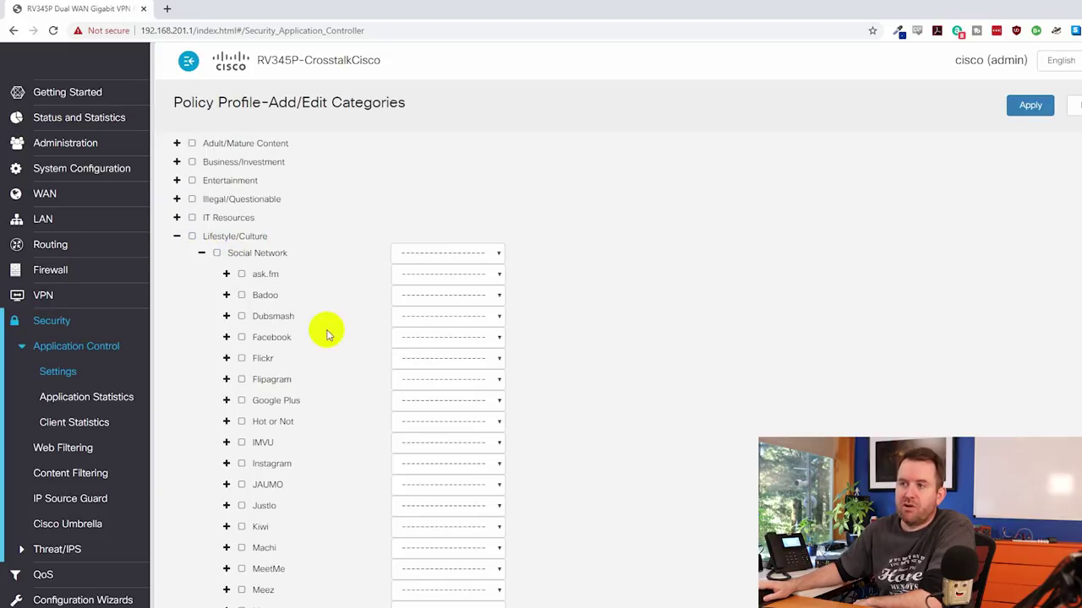
scroll(327, 335, down, 3)
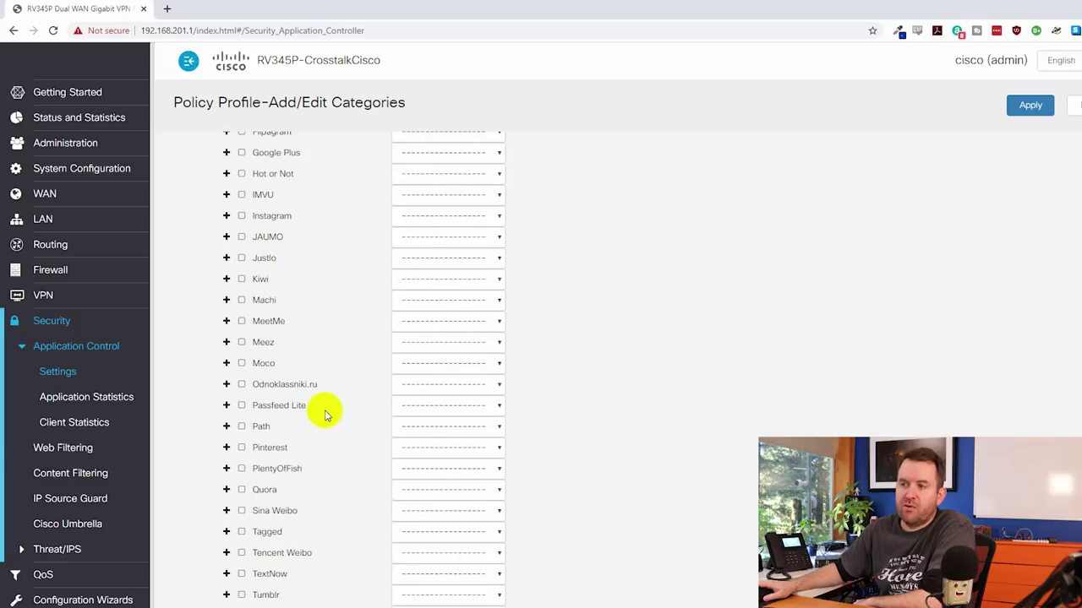
scroll(326, 422, down, 2)
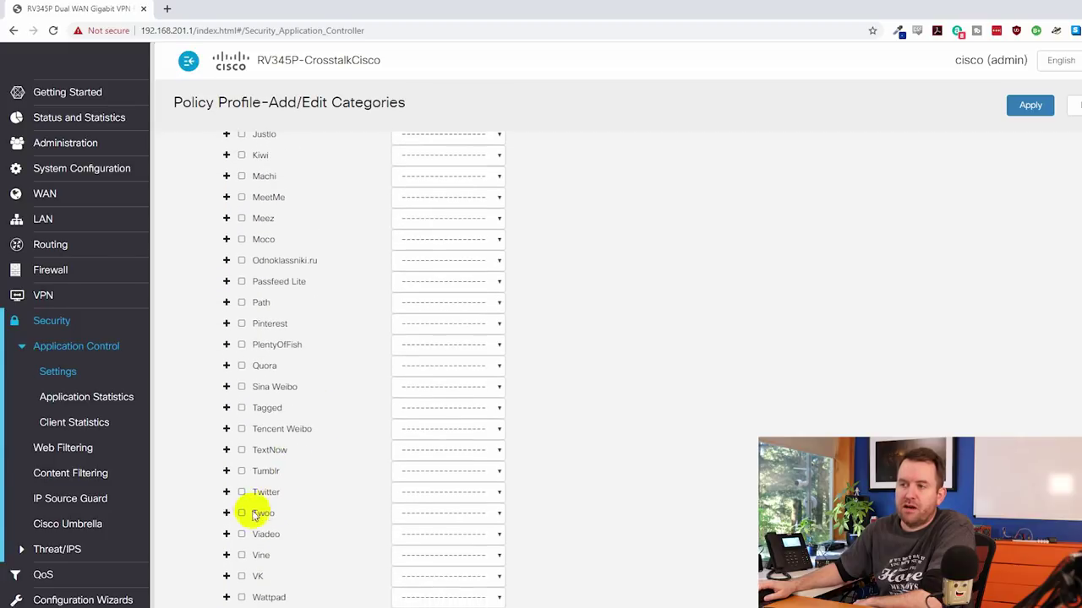
- Select Twitter in the Social Network category and set its behavior to Block & Log
click(241, 492)
scroll(309, 454, up, 2)
scroll(309, 454, down, 4)
click(427, 402)
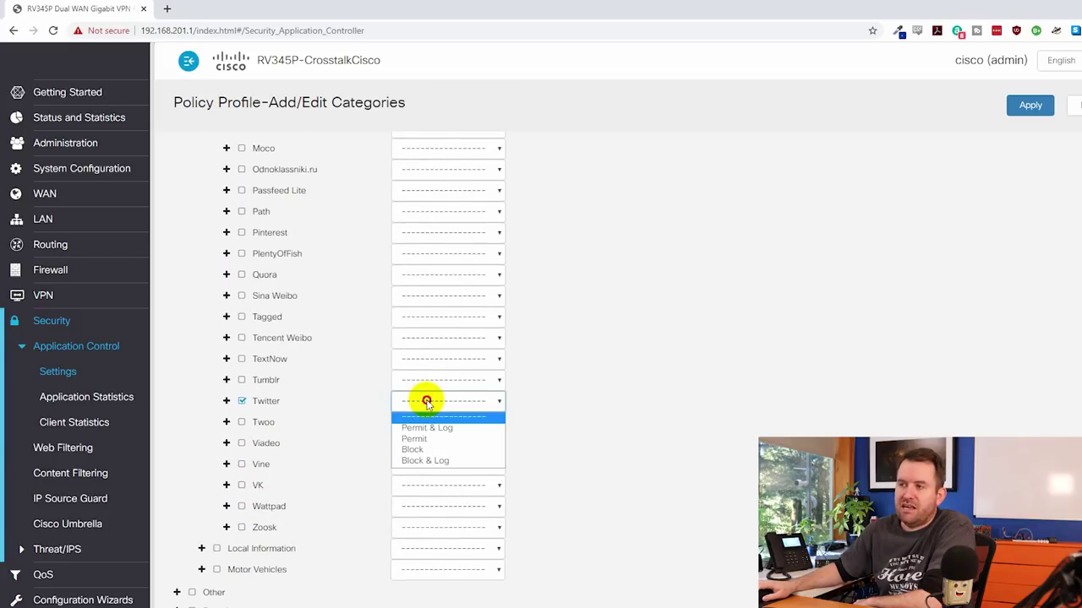
click(437, 463)
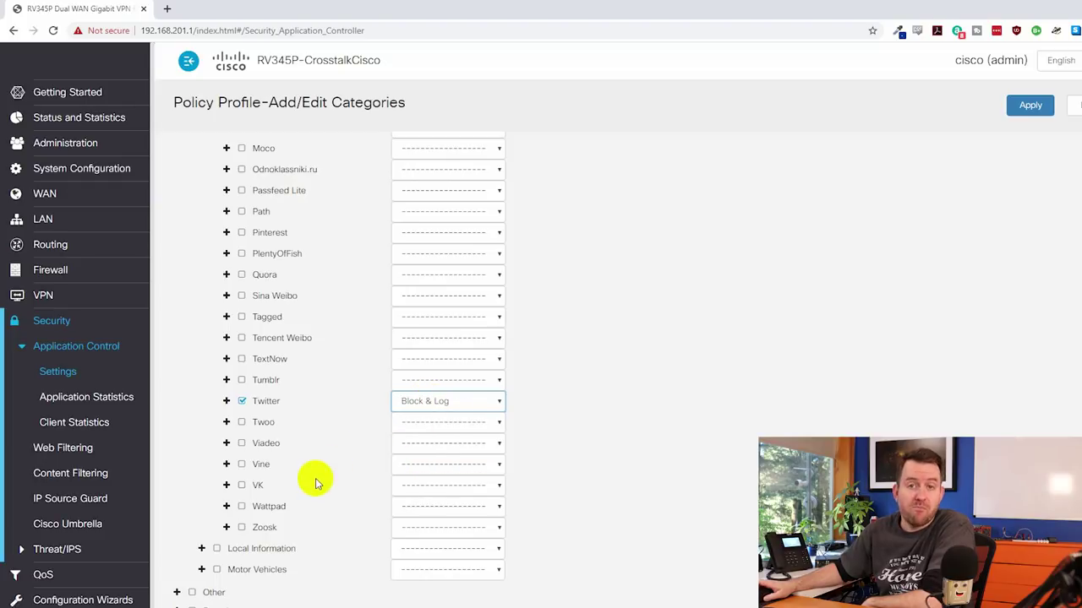
scroll(316, 481, up, 5)
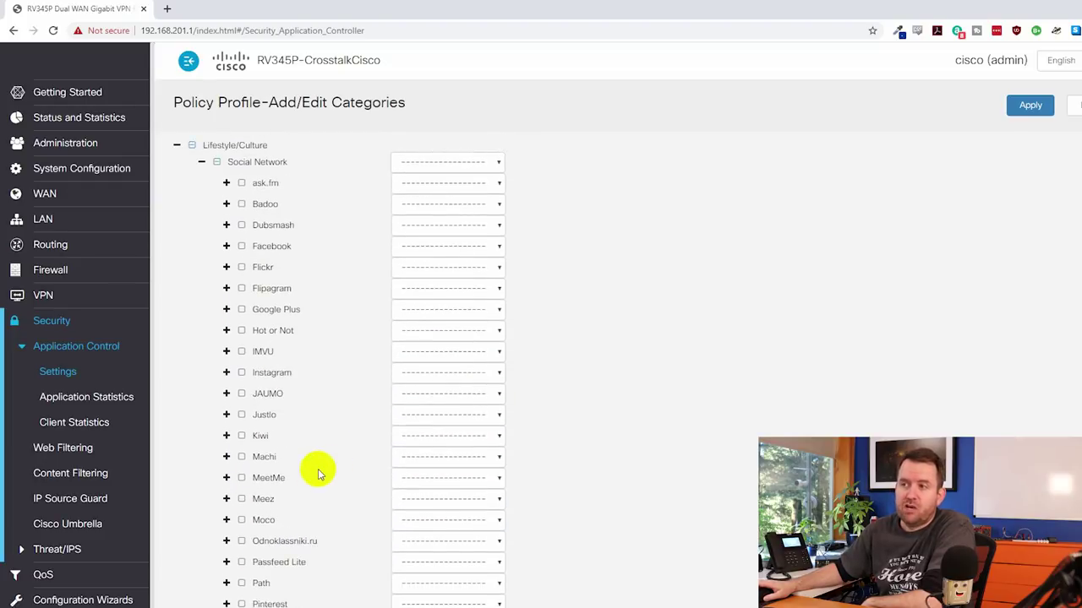
scroll(319, 475, up, 1)
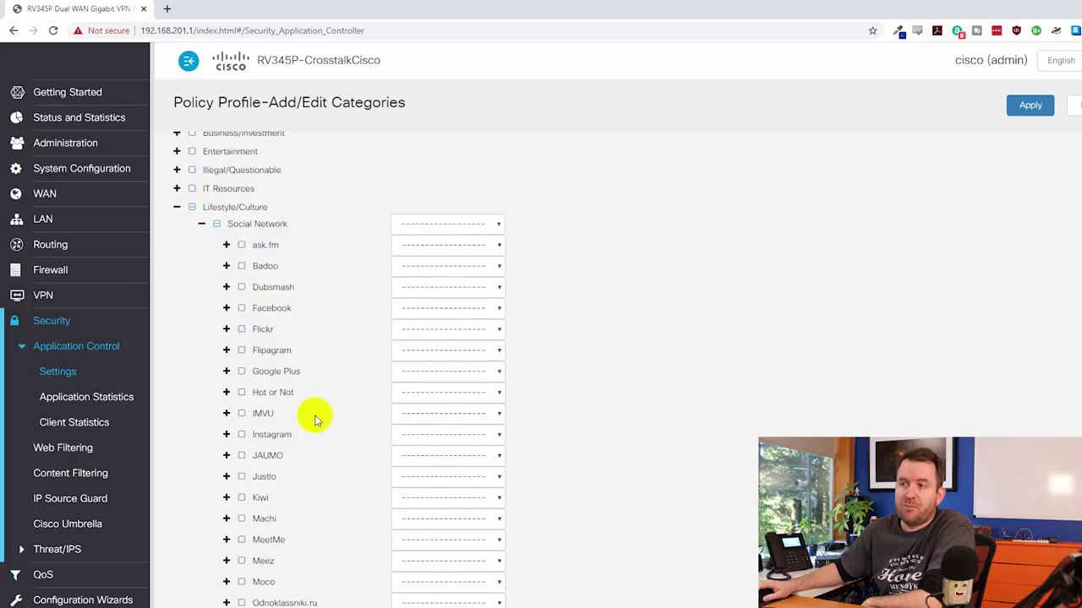
- Select Facebook in the Social Network category and set its behavior to Permit & Log
click(241, 309)
click(440, 309)
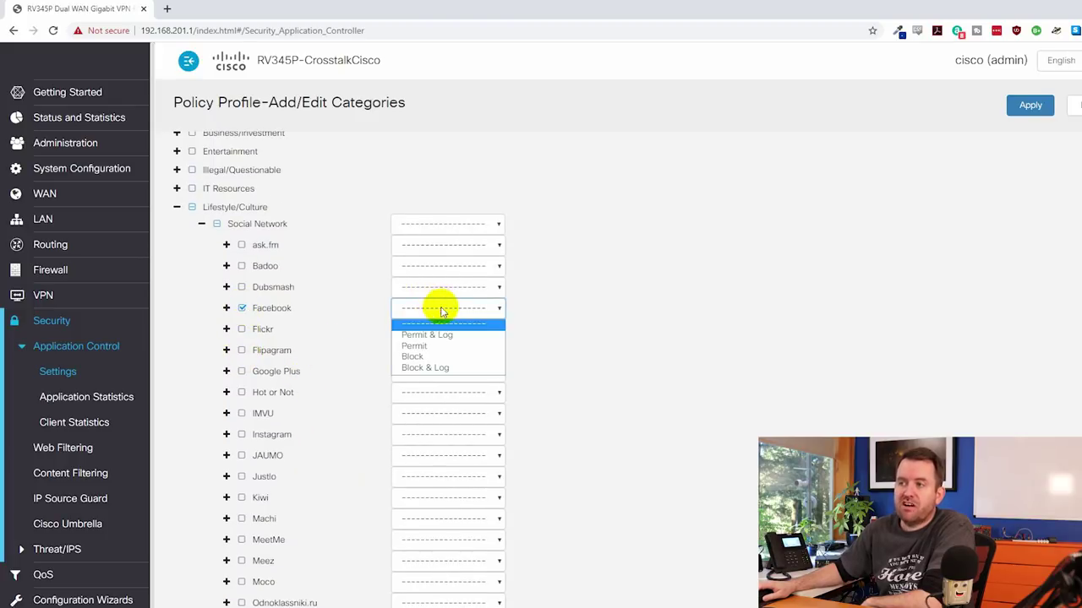
click(441, 335)
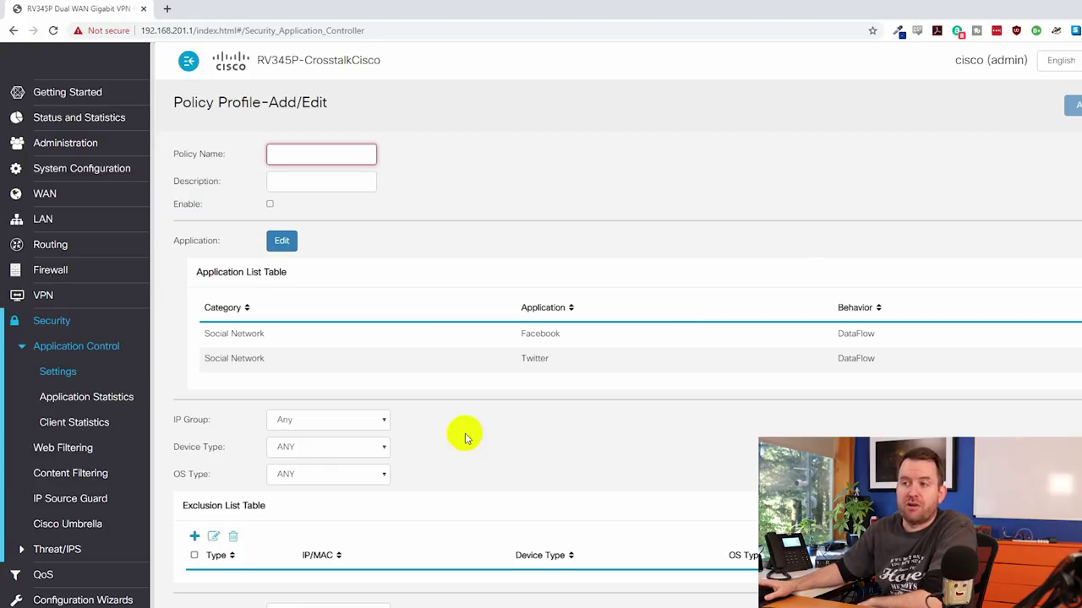
- Reopen the policy's application categories and expand Dating under Adult/Mature Content to view its applications
click(285, 241)
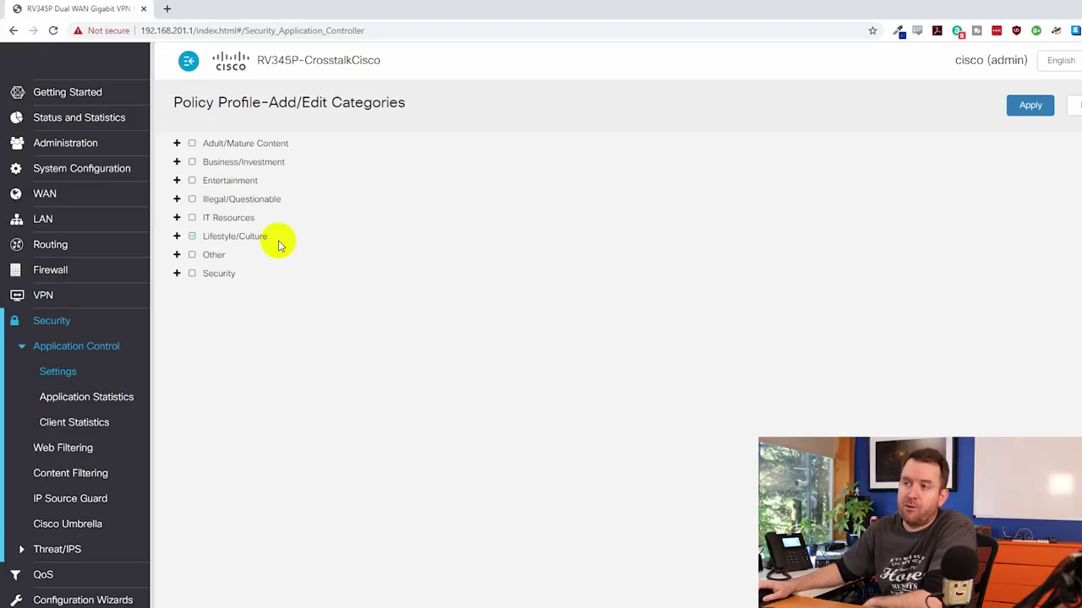
click(177, 143)
click(201, 160)
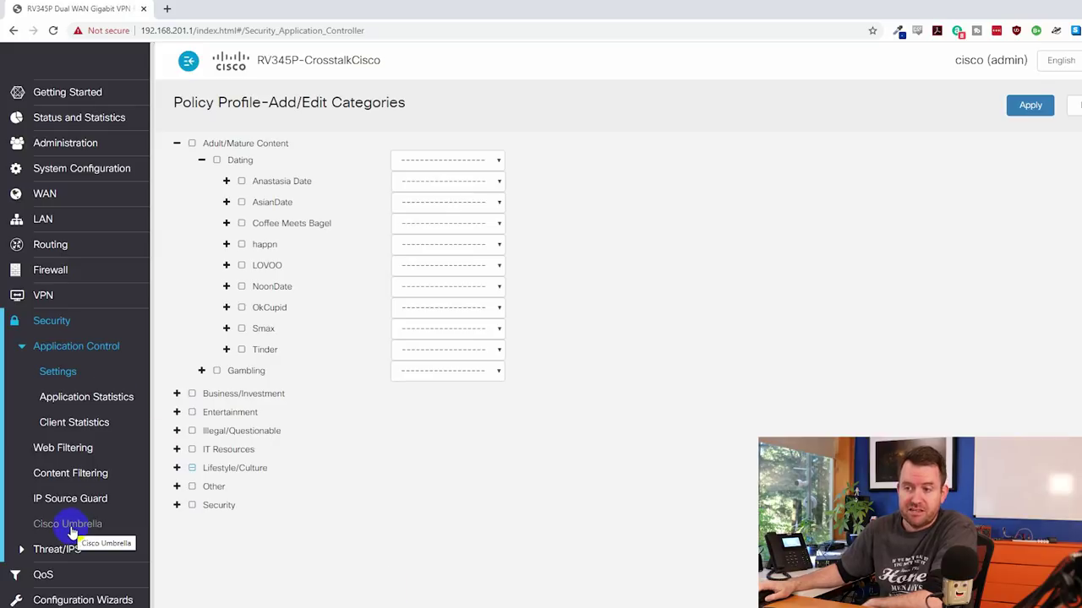
- Leave the Application Control policy without saving and open the Cisco Umbrella page to view its options
click(119, 533)
click(644, 197)
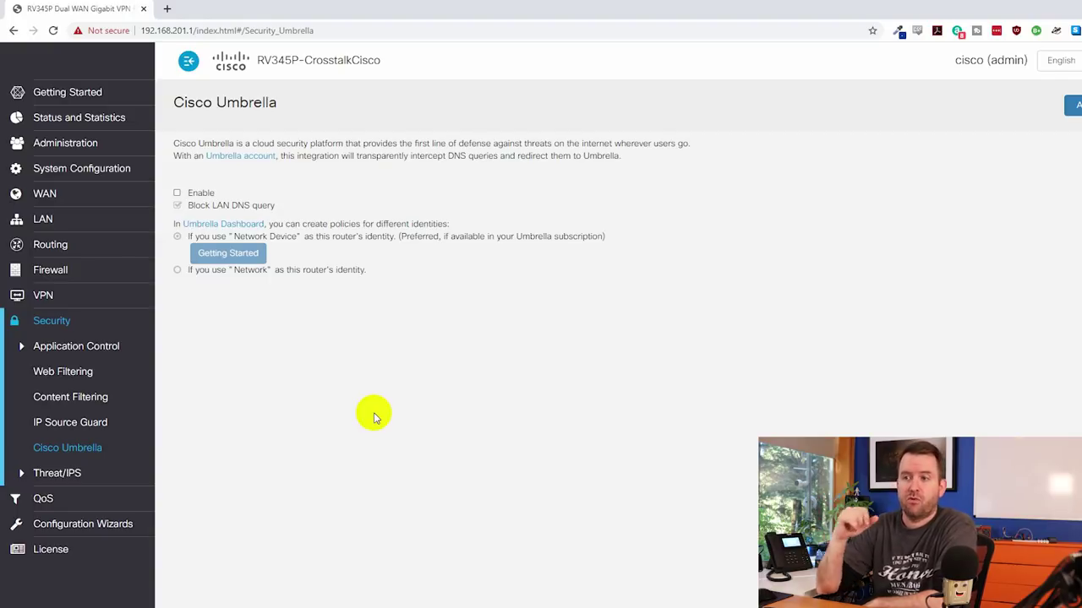
- Open the IPS settings under Threat/IPS, turn on the Intrusion Prevention System and apply the change
click(39, 475)
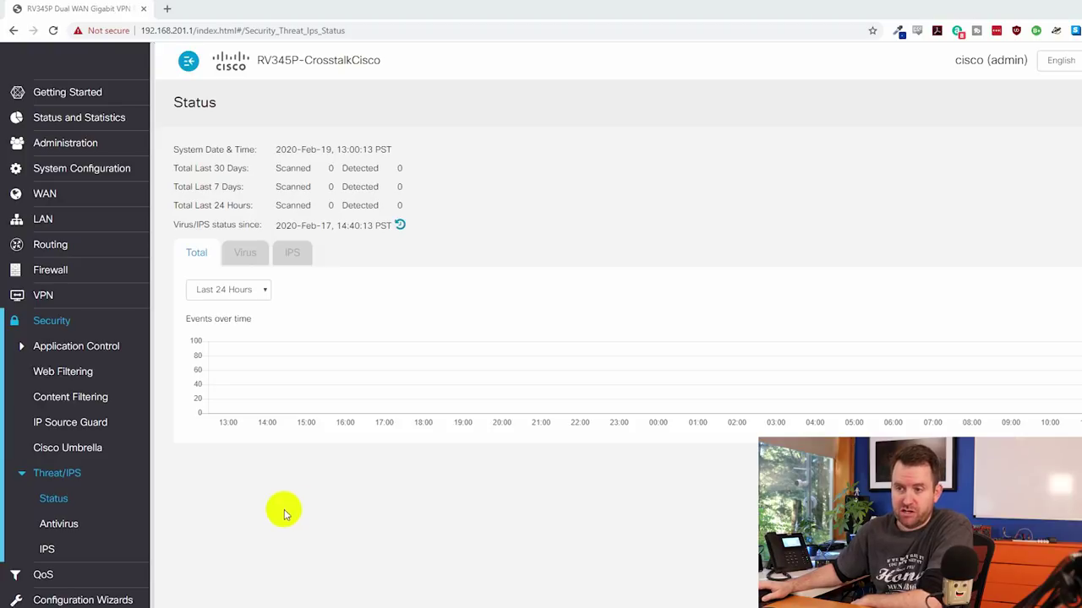
click(47, 549)
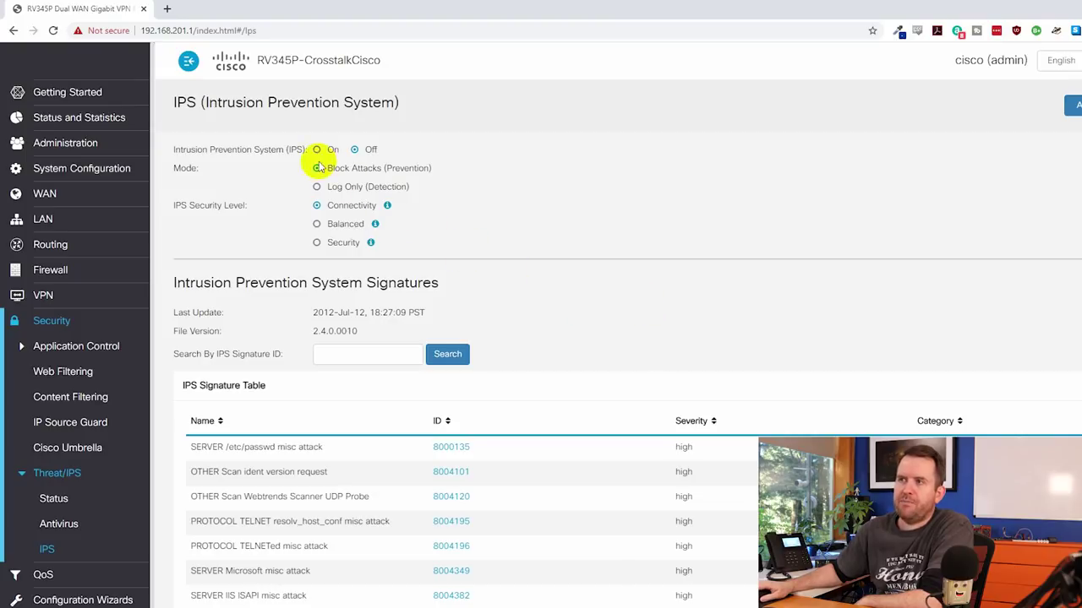
click(1075, 104)
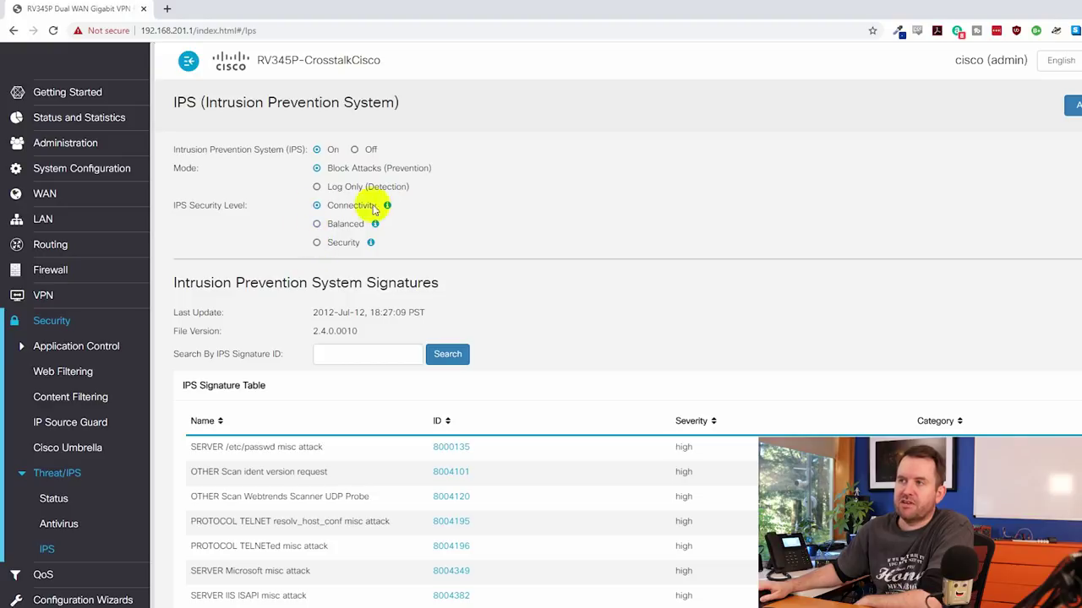
- Read the descriptions of the IPS security levels and look through the IPS Signature Table
mouse_move(386, 207)
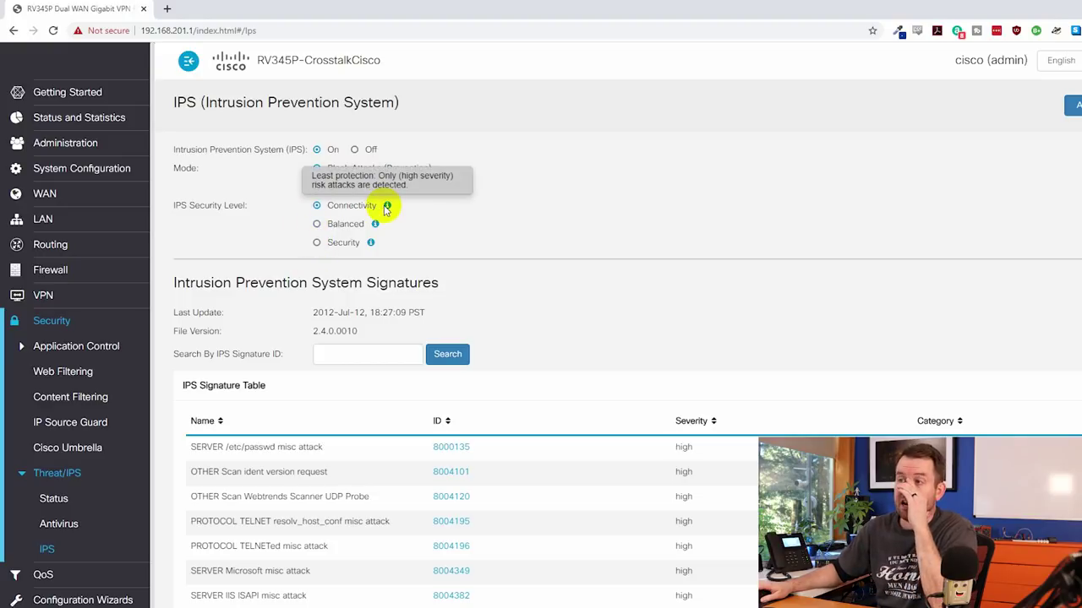
mouse_move(376, 227)
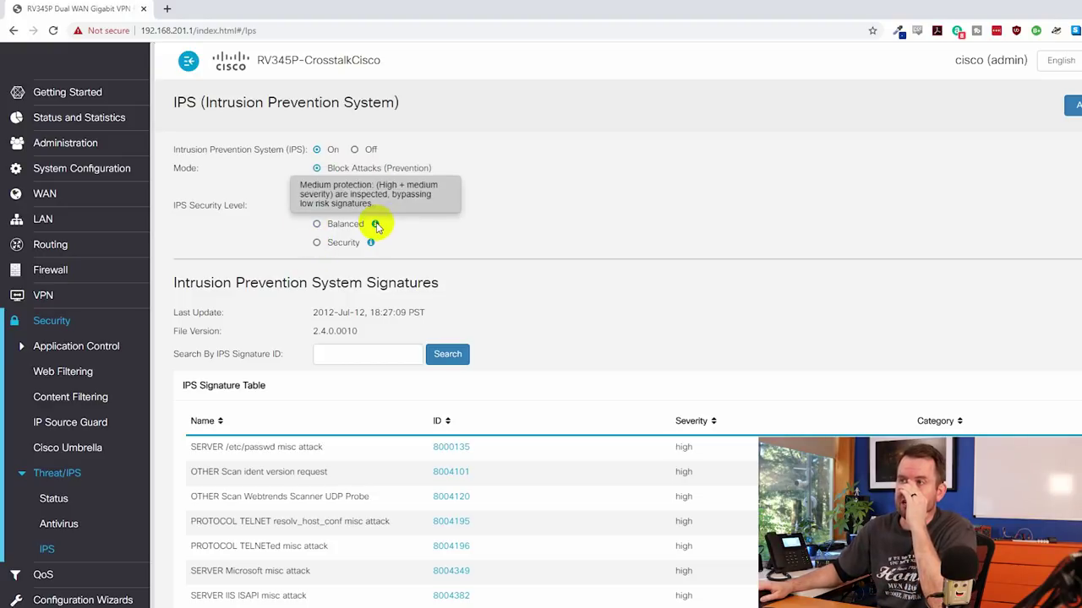
mouse_move(372, 247)
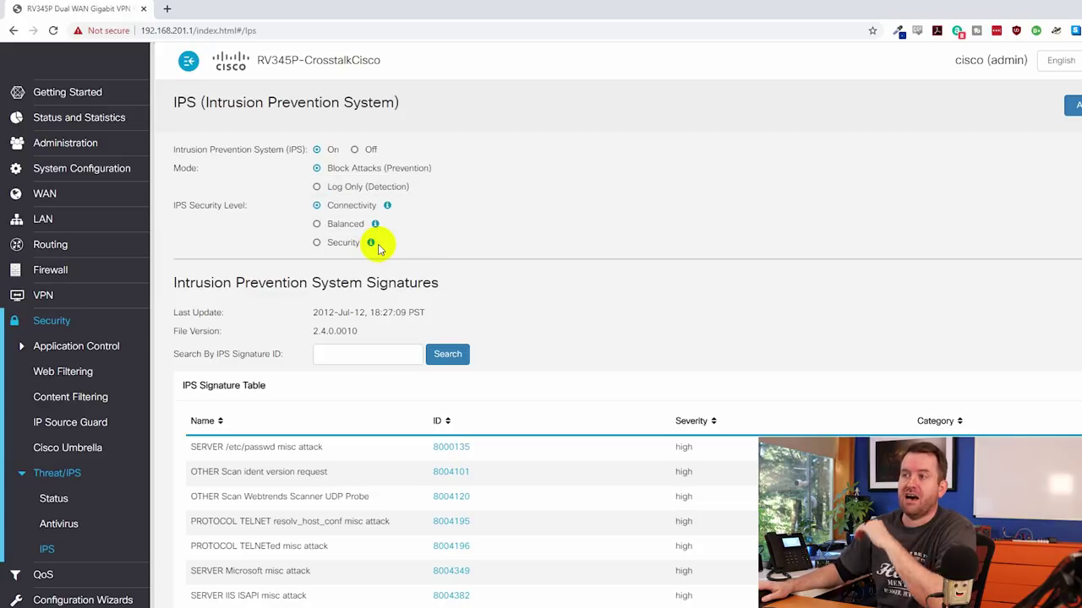
scroll(538, 336, down, 1)
scroll(538, 337, down, 1)
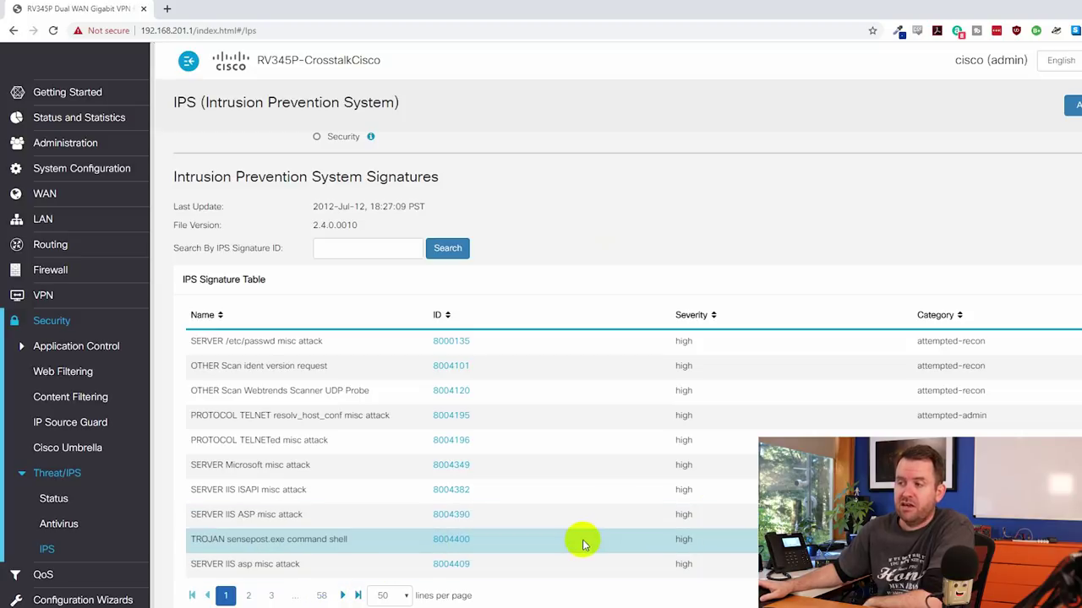
scroll(586, 539, up, 2)
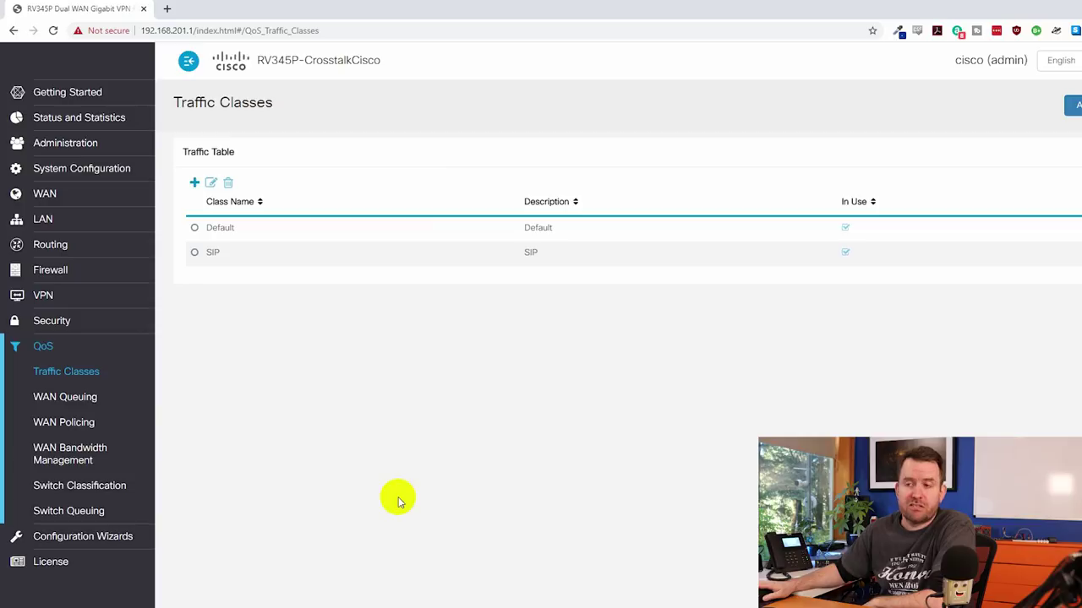
- Open the License page and highlight the remaining evaluation time in the License Authorization Status
click(47, 567)
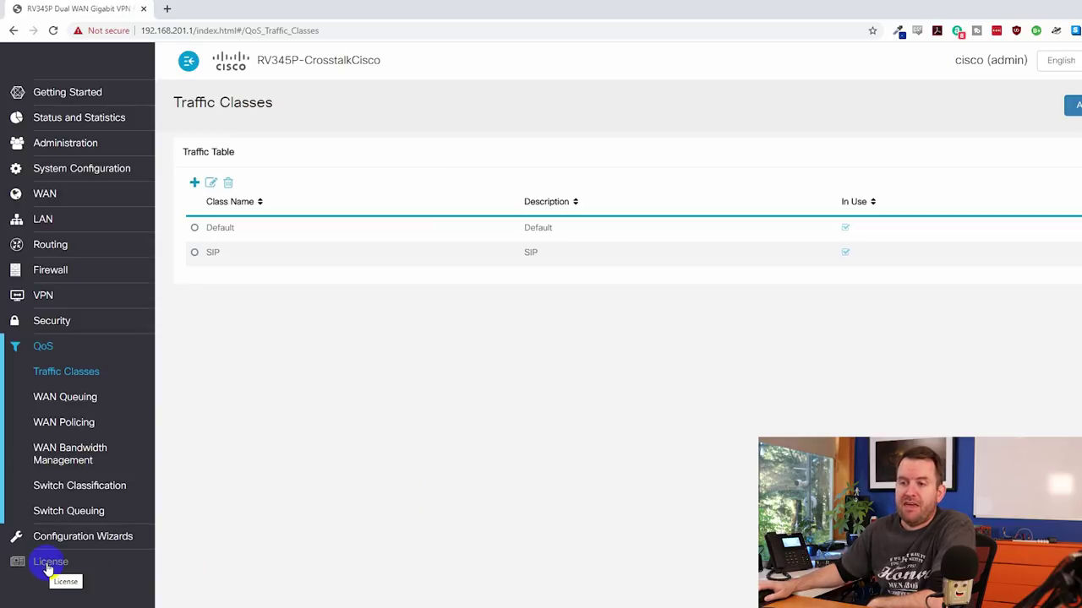
click(57, 539)
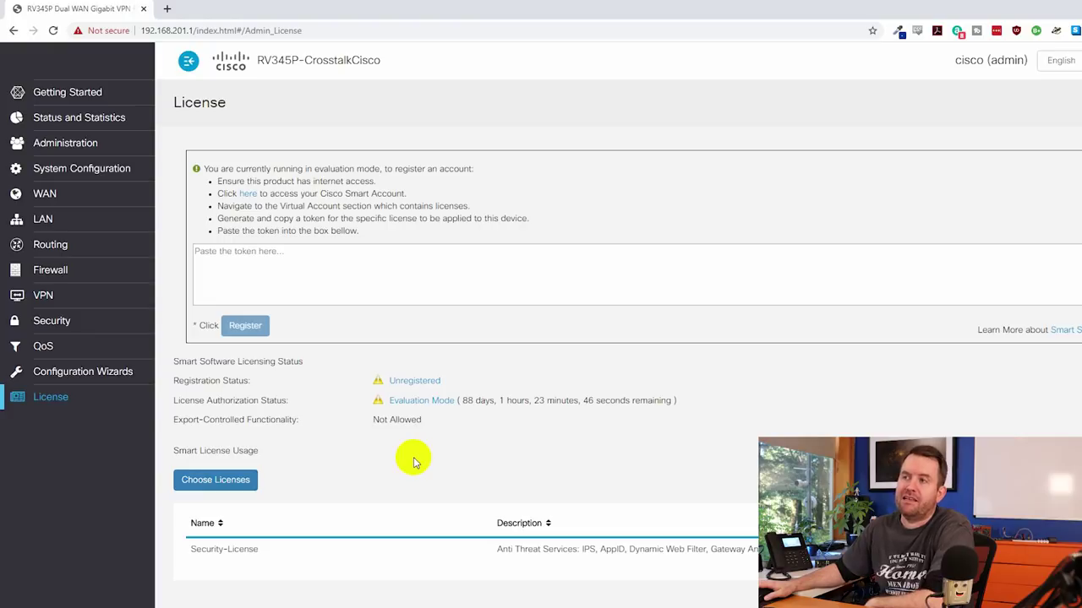
drag(462, 401, 673, 403)
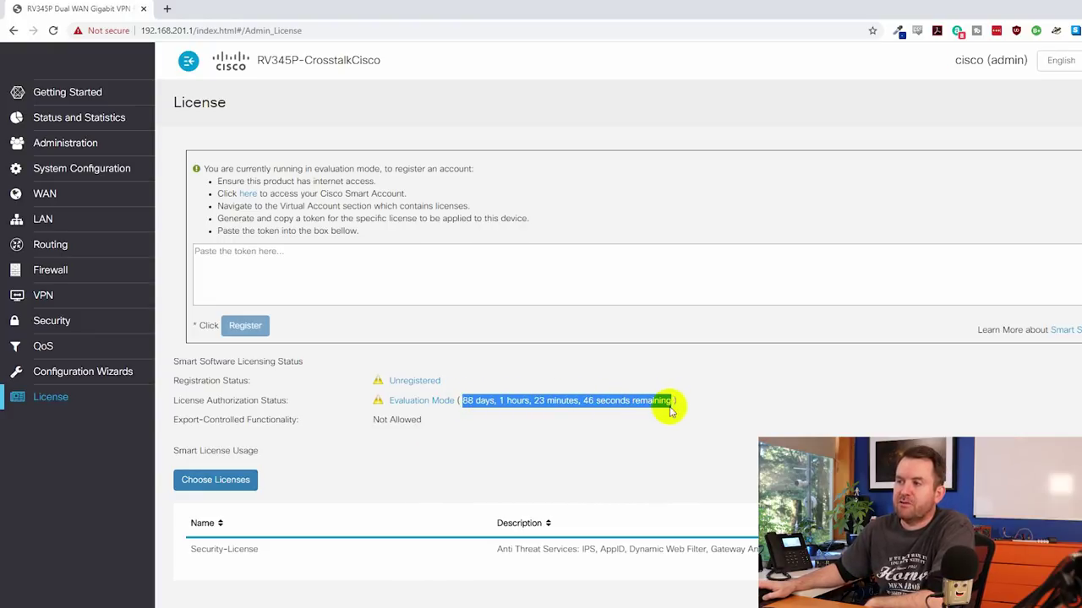